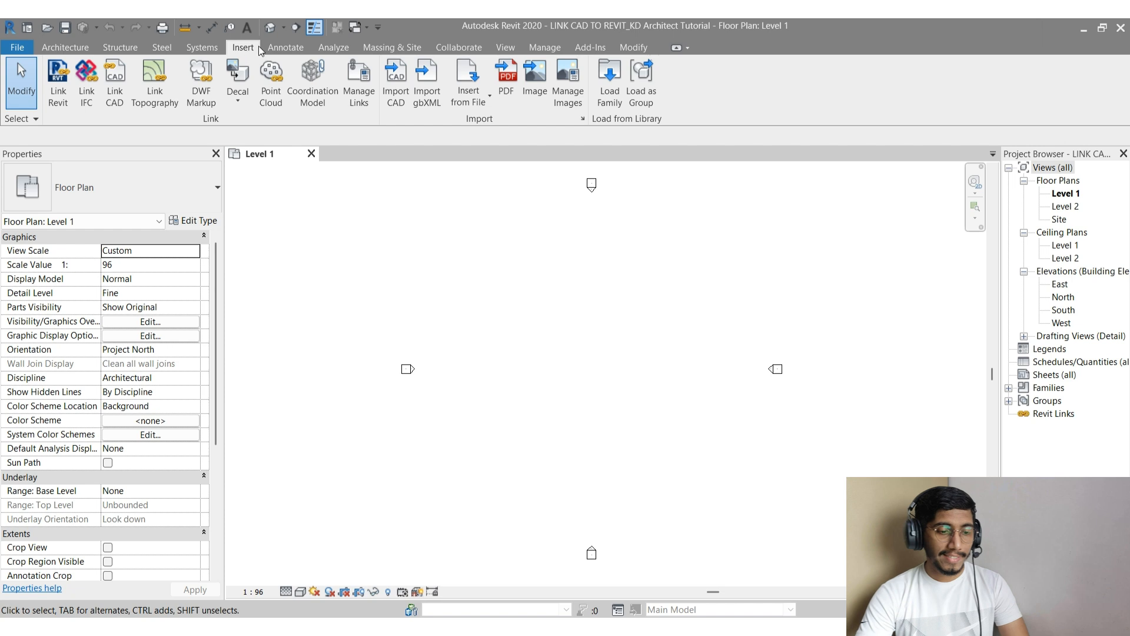
- Link CAD FILE - LINK.dwg to the current view only, using Manual - Origin positioning
left_click(115, 97)
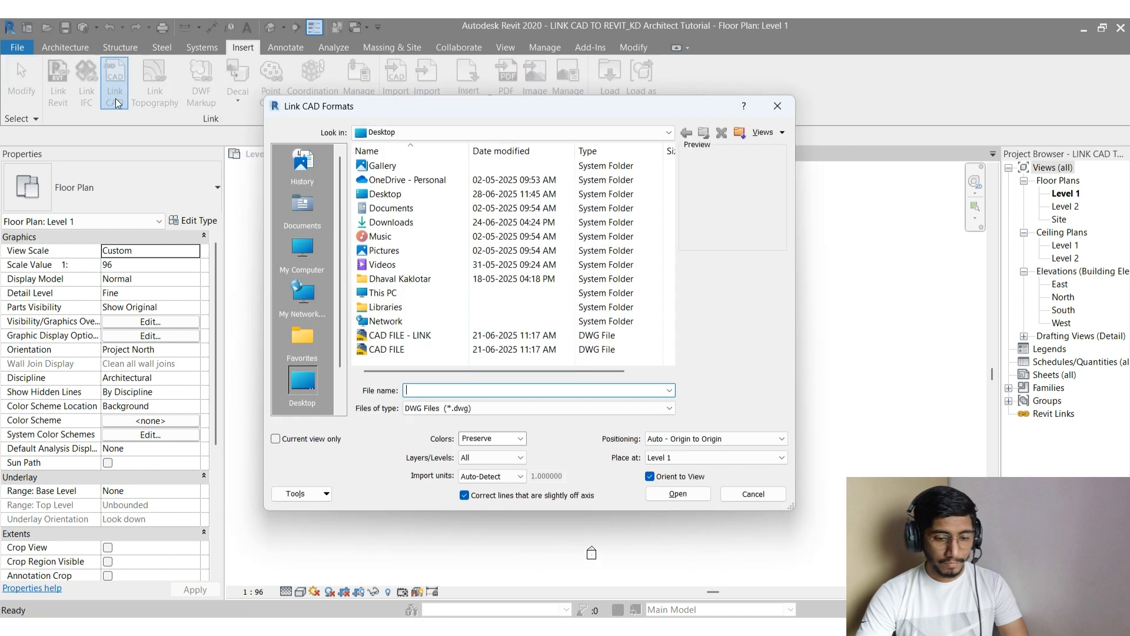
left_click(429, 337)
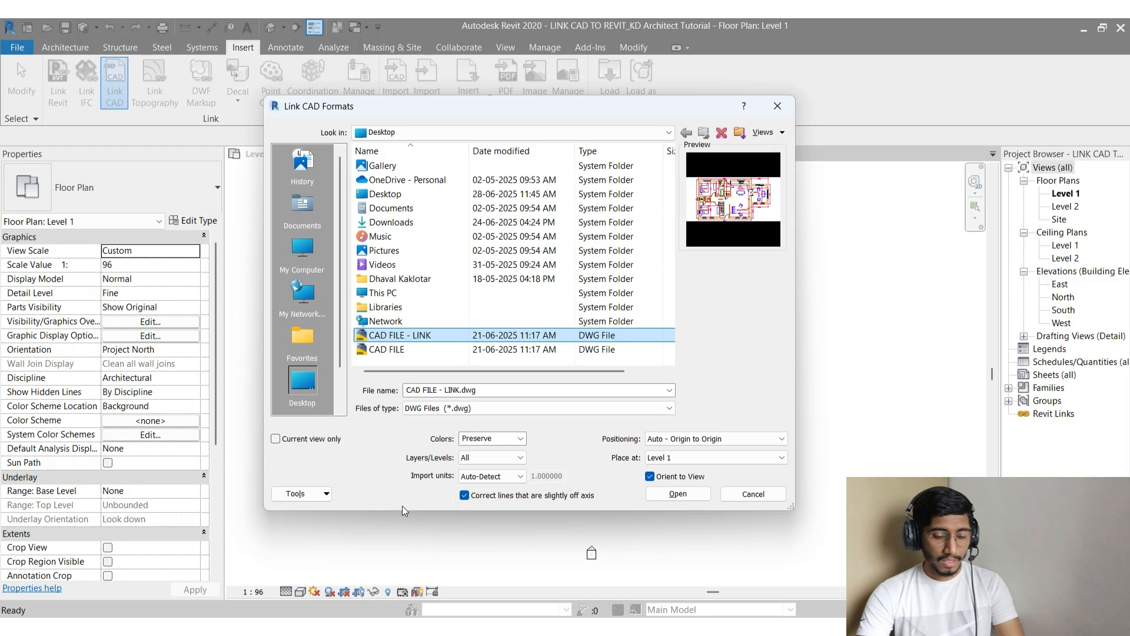
left_click(289, 441)
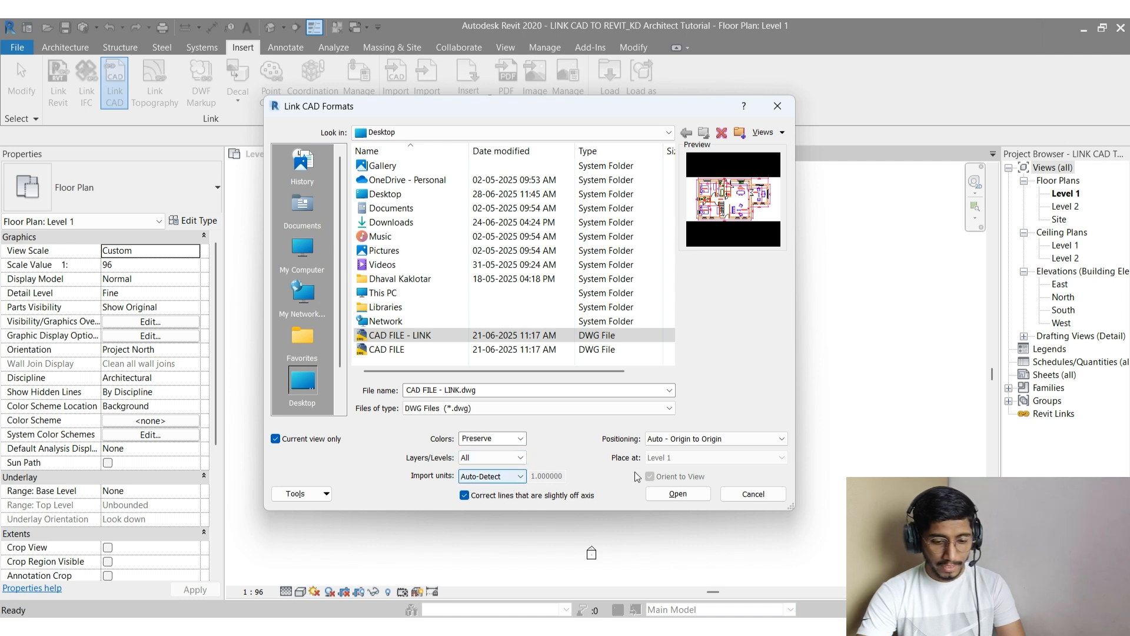
left_click(757, 441)
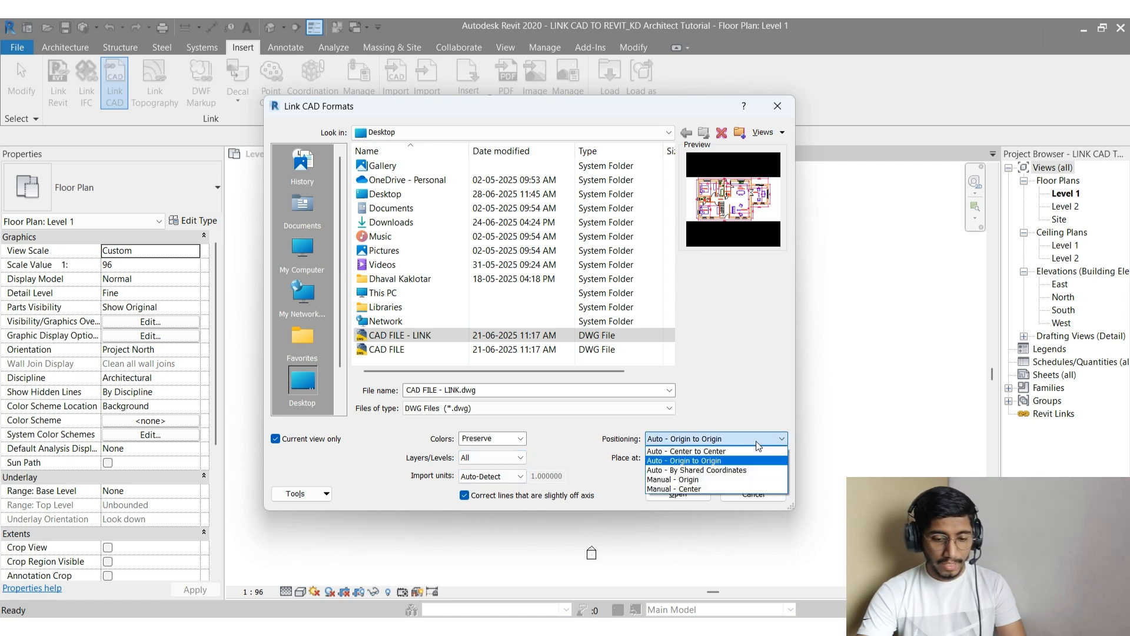
left_click(705, 480)
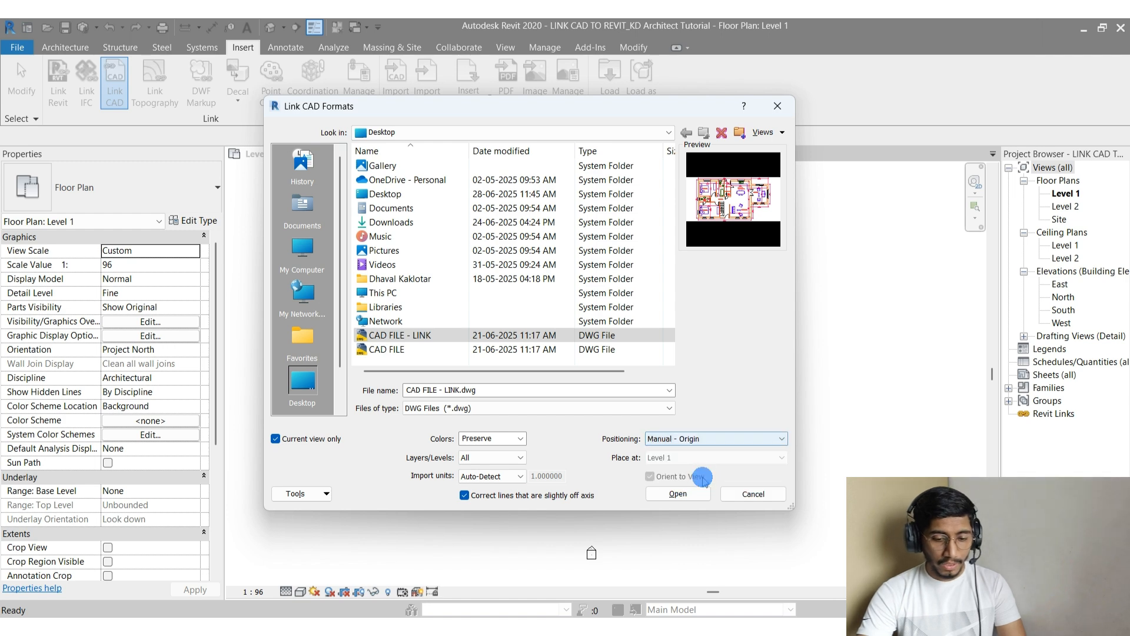
left_click(673, 497)
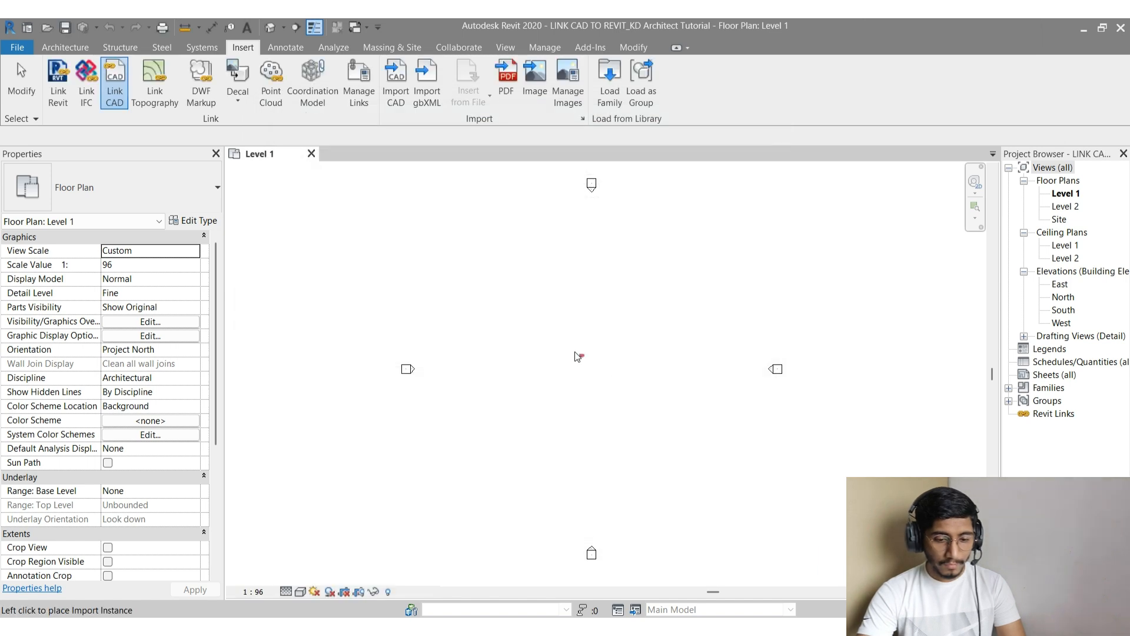
- Place the linked drawing between the elevation markers in the Level 1 floor plan
left_click(538, 396)
scroll(599, 347, "up", 3)
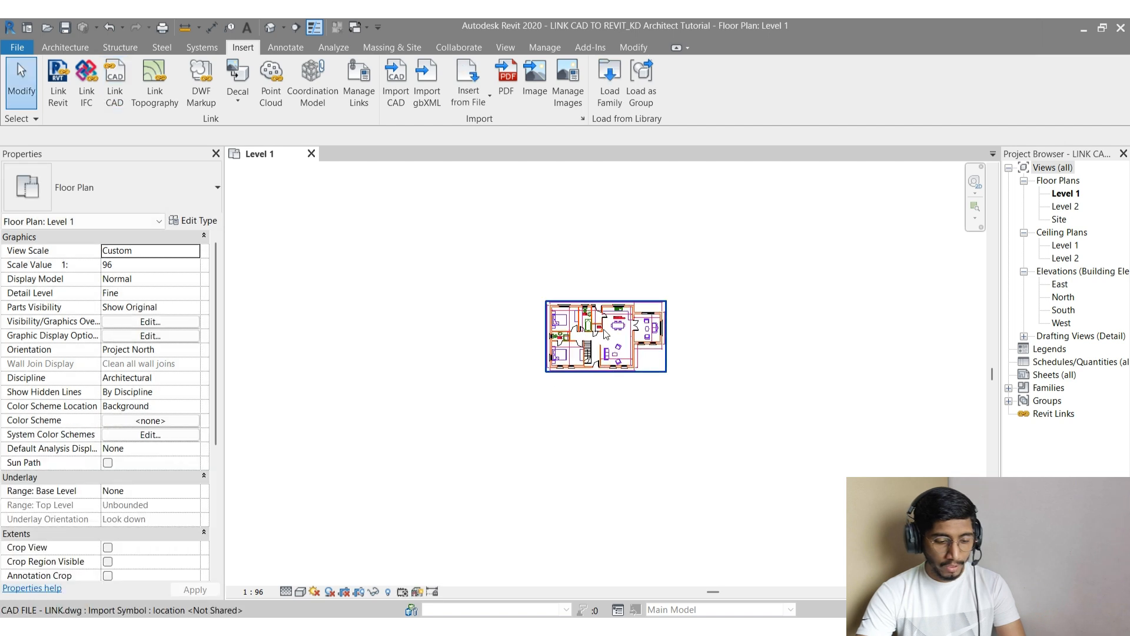
left_click(601, 332)
key("Escape")
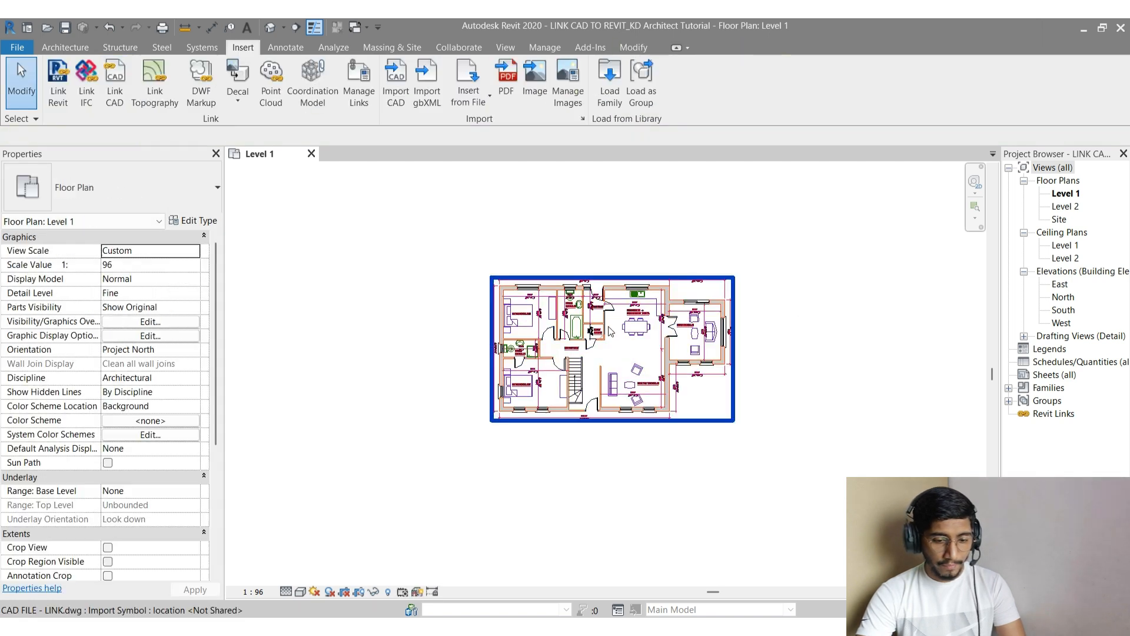
scroll(586, 337, "up", 2)
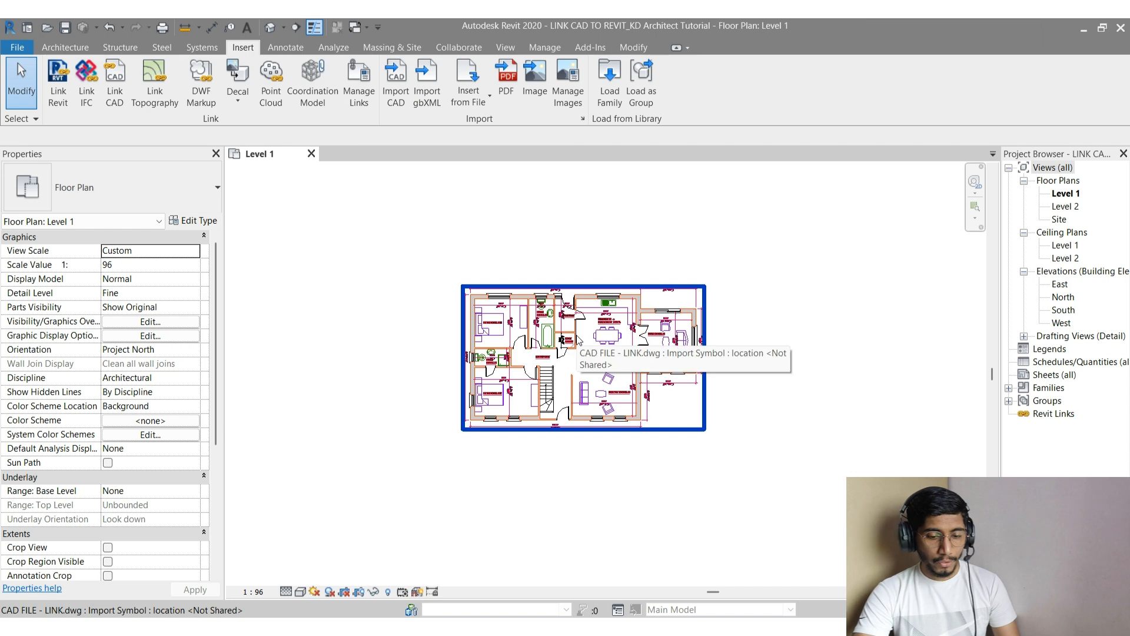
- Review the imported categories in the Level 1 visibility and graphic overrides
key("v")
key("g")
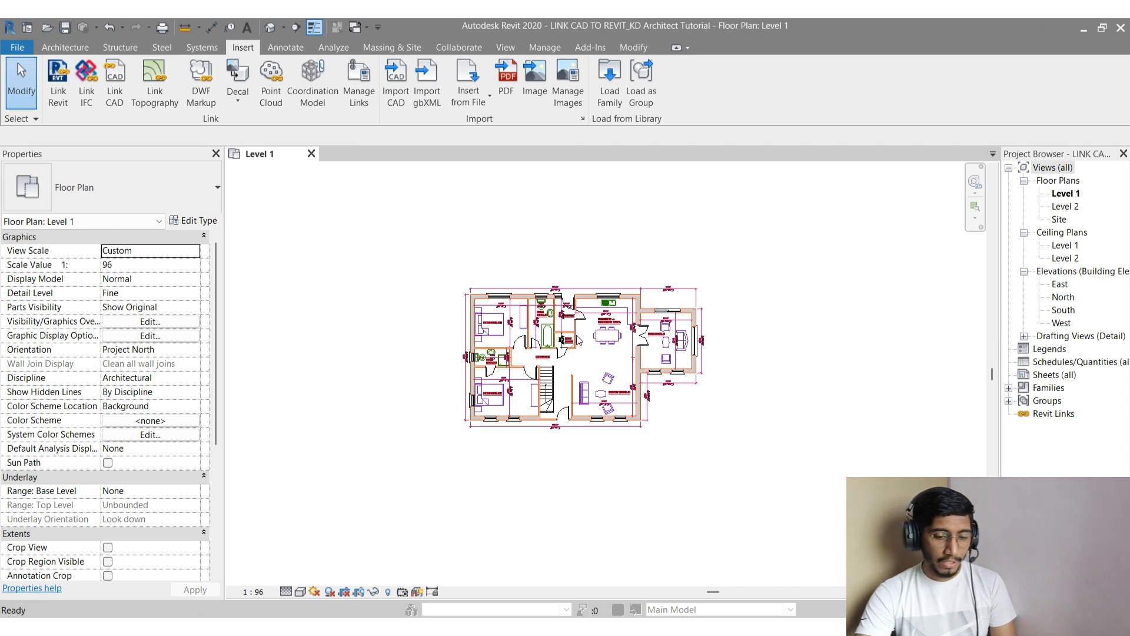
left_click_drag(407, 133, 584, 108)
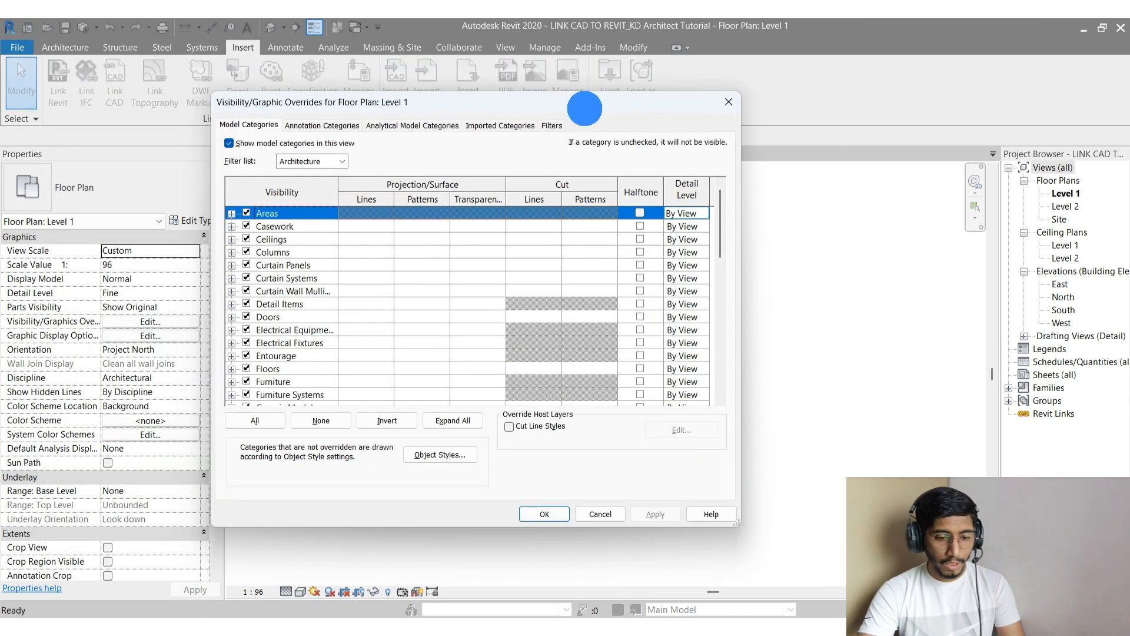
left_click(495, 125)
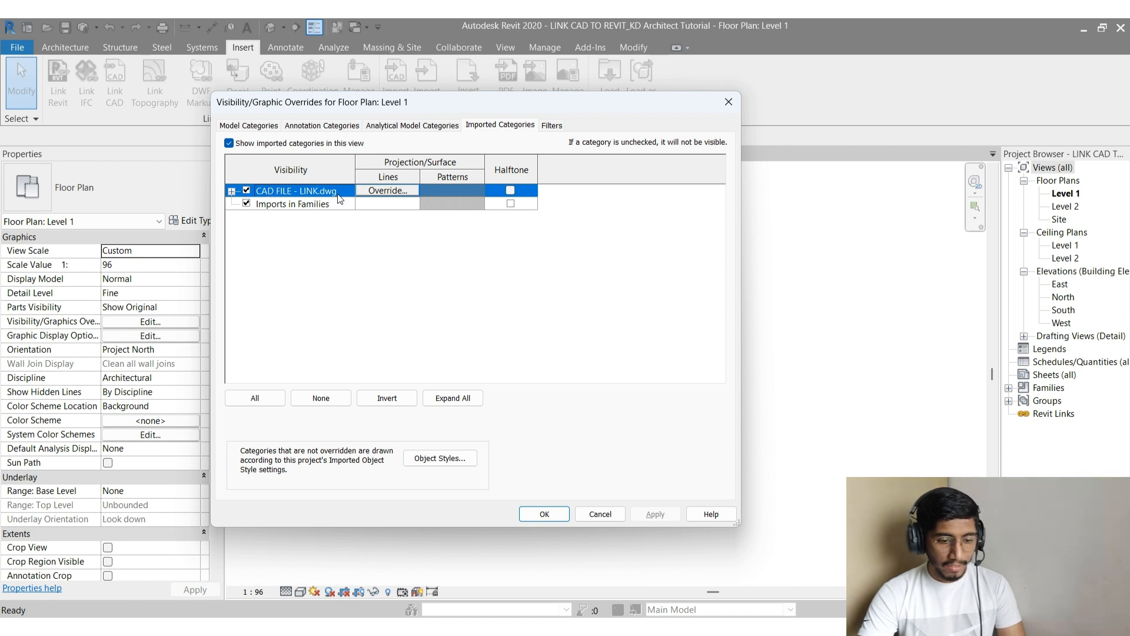
key("Return")
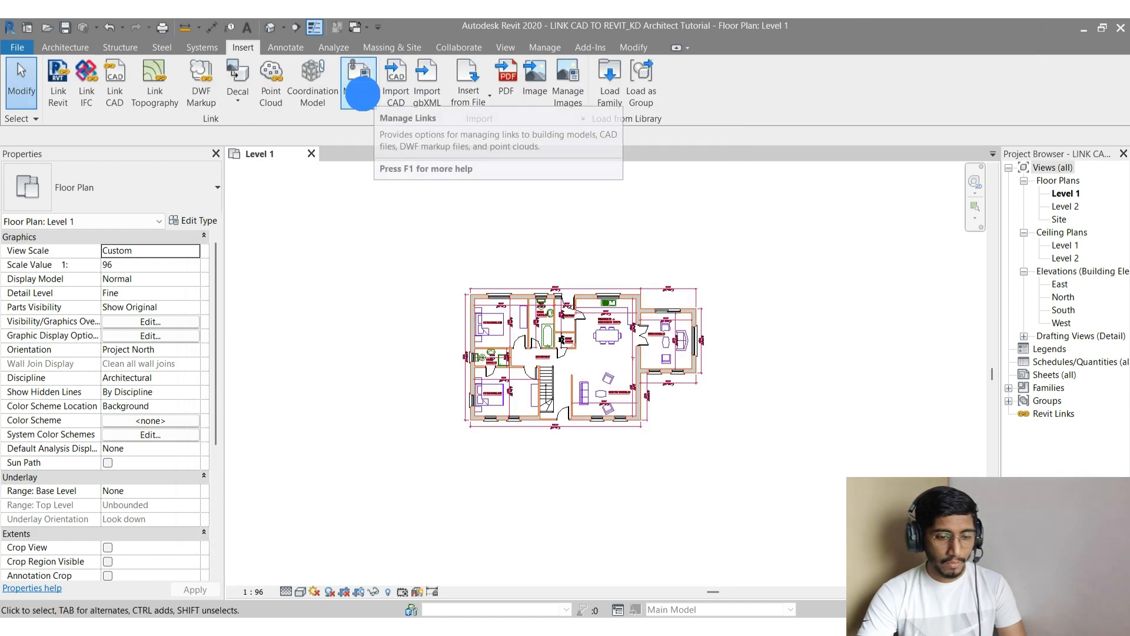
- Check the entry for CAD FILE - LINK.dwg among the project's managed CAD links
left_click(359, 88)
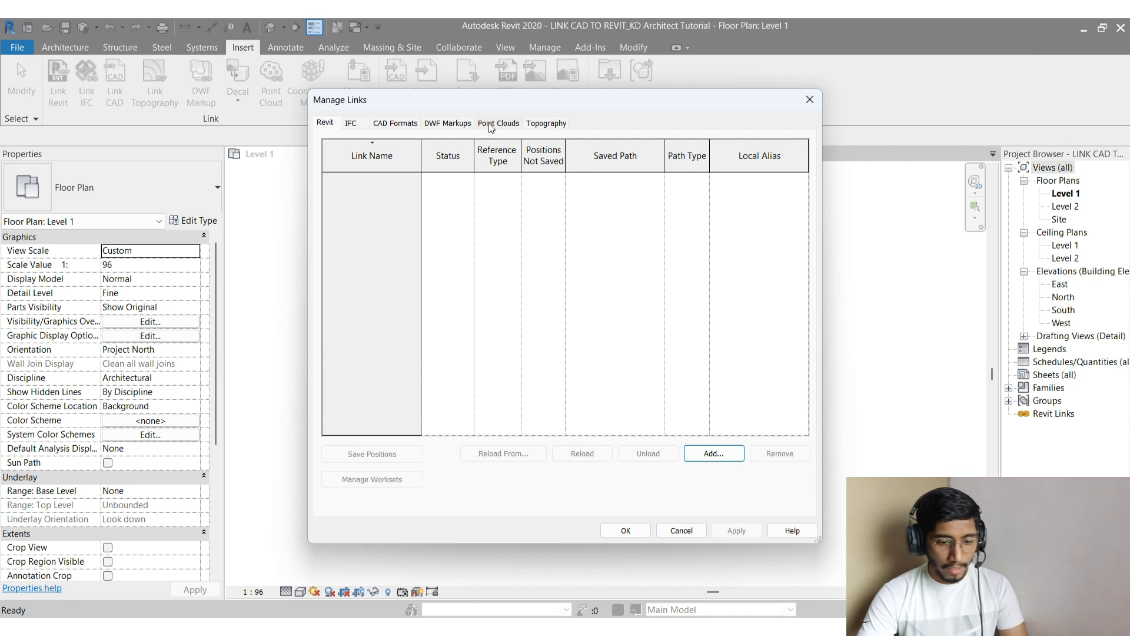
left_click(395, 123)
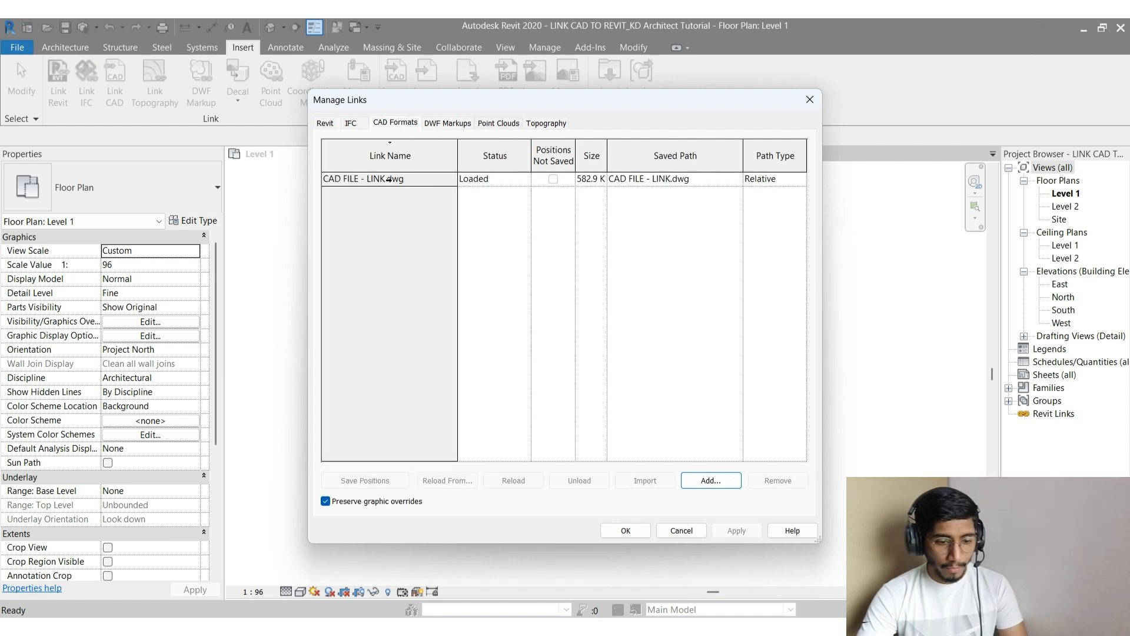
left_click(369, 179)
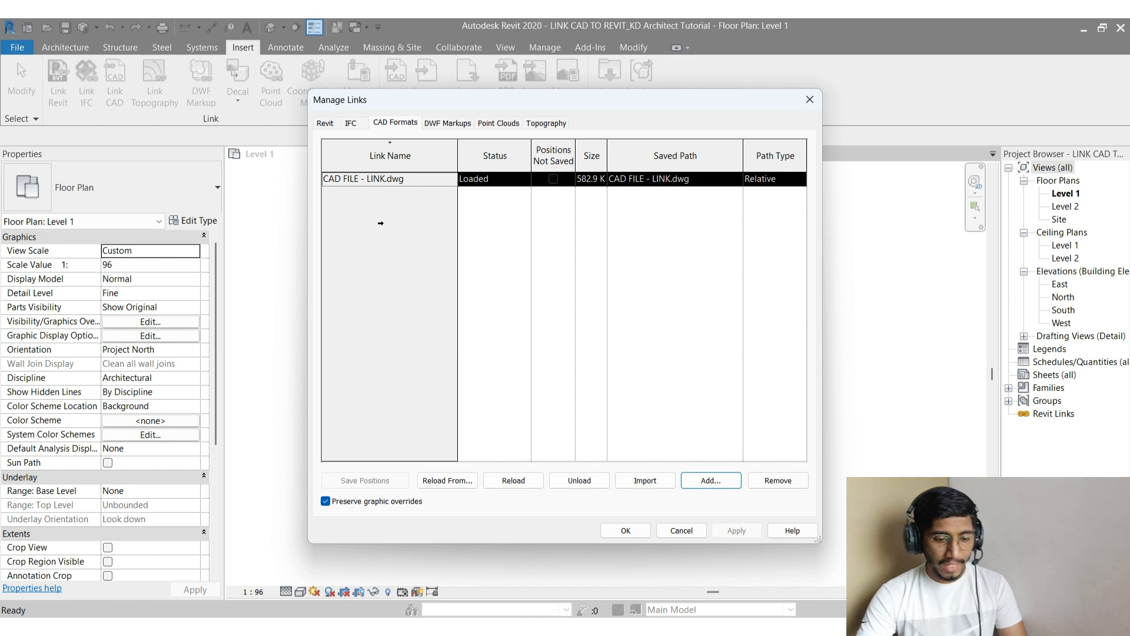
key("Escape")
- Switch to AutoCAD with the CAD FILE - LINK drawing open and cancel any active selection
key("z")
key("f")
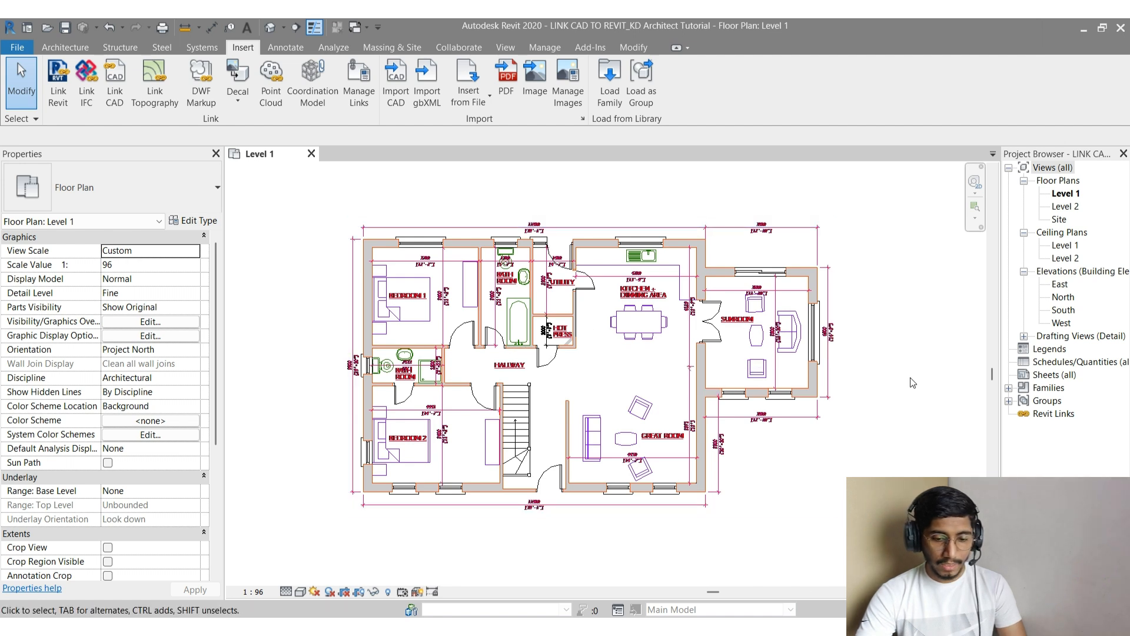
middle_click_drag(911, 380, 897, 375)
left_click(497, 353)
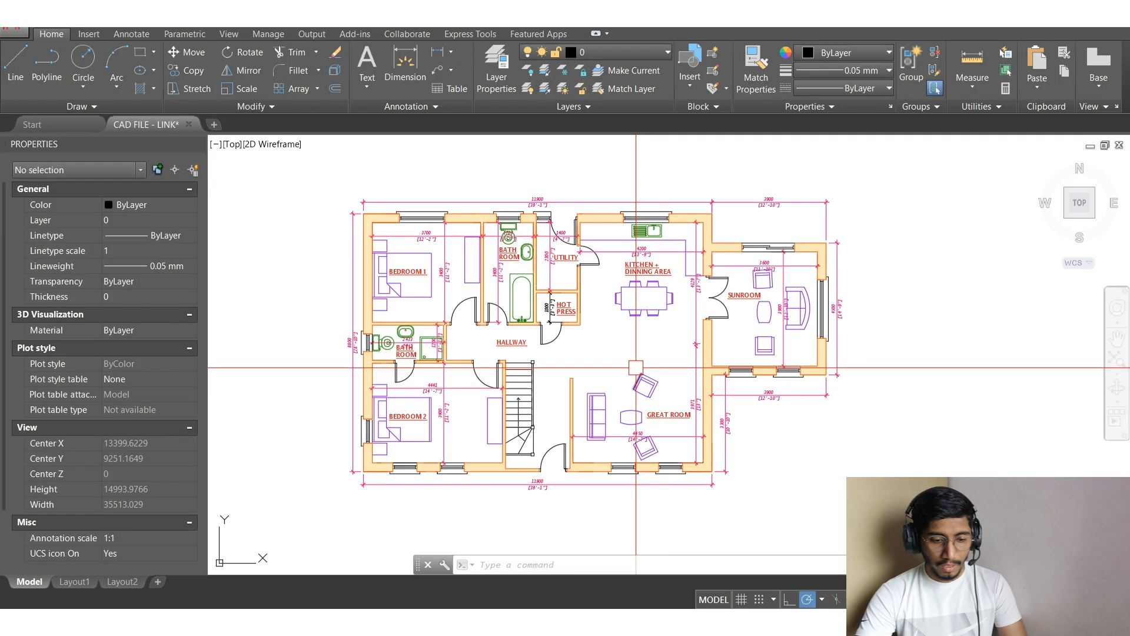
middle_click_drag(499, 326, 520, 342)
left_click(532, 334)
key("Escape")
key("Escape")
key("Escape")
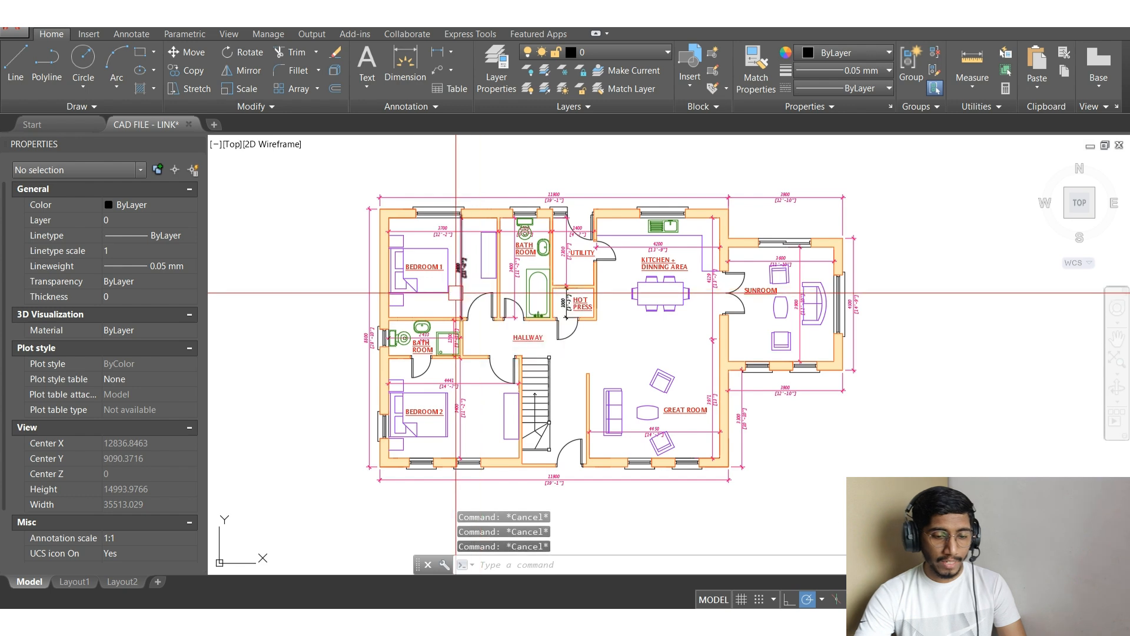
- Erase the angled armchair above the Great Room label
scroll(465, 289, "up", 2)
scroll(464, 289, "up", 2)
middle_click_drag(464, 288, 495, 377)
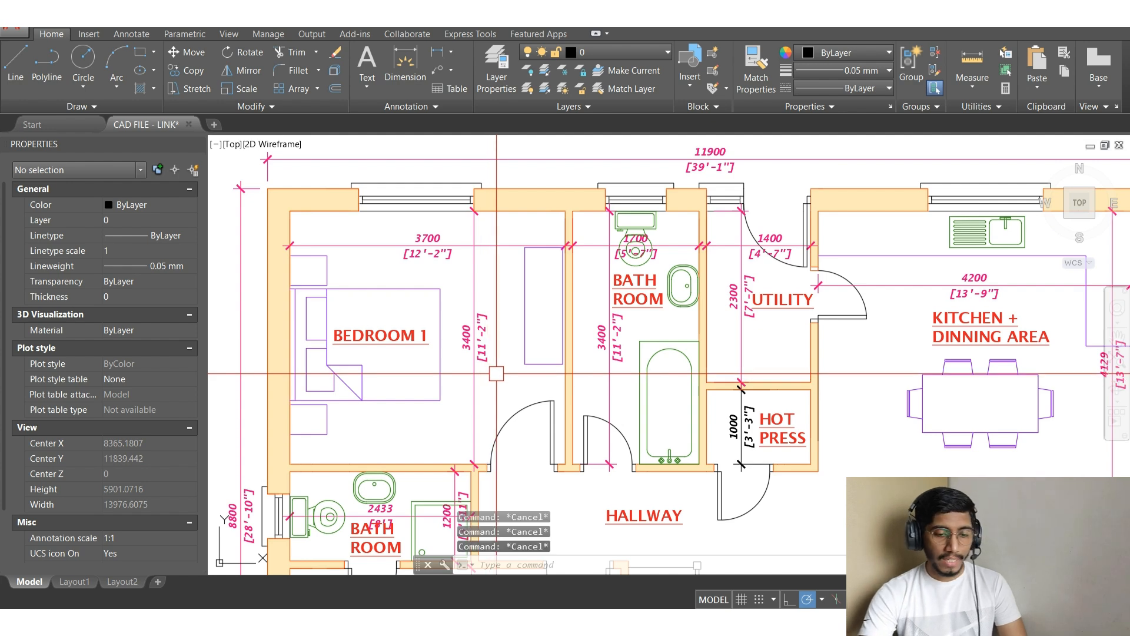
scroll(467, 303, "down", 2)
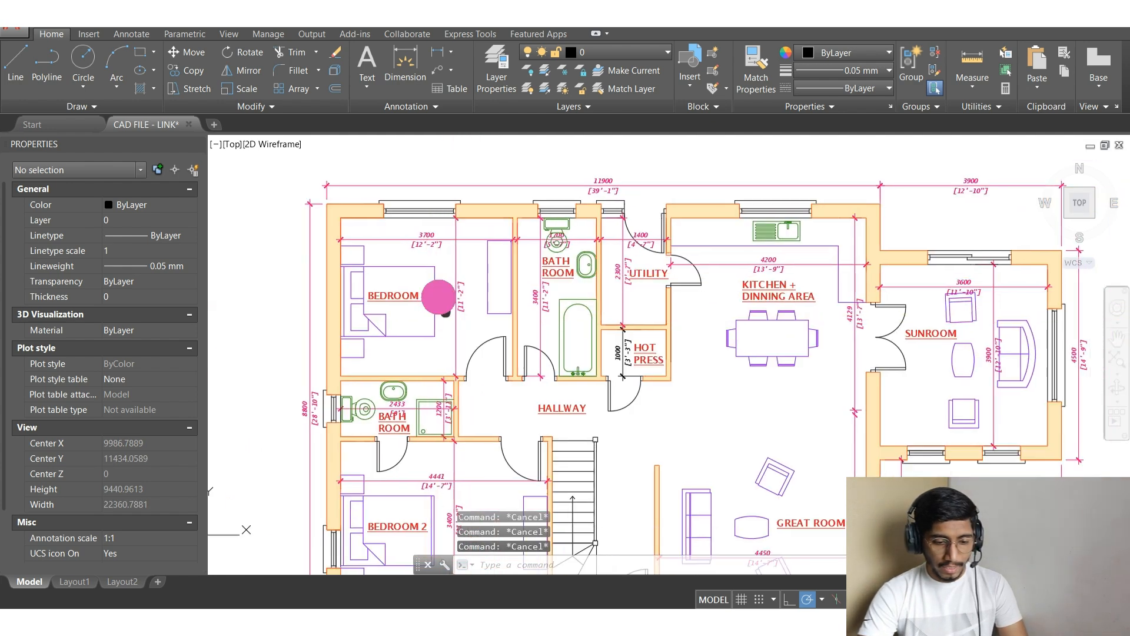
mouse_move(737, 441)
middle_mouse_down()
mouse_move(711, 380)
mouse_move(605, 311)
middle_mouse_up()
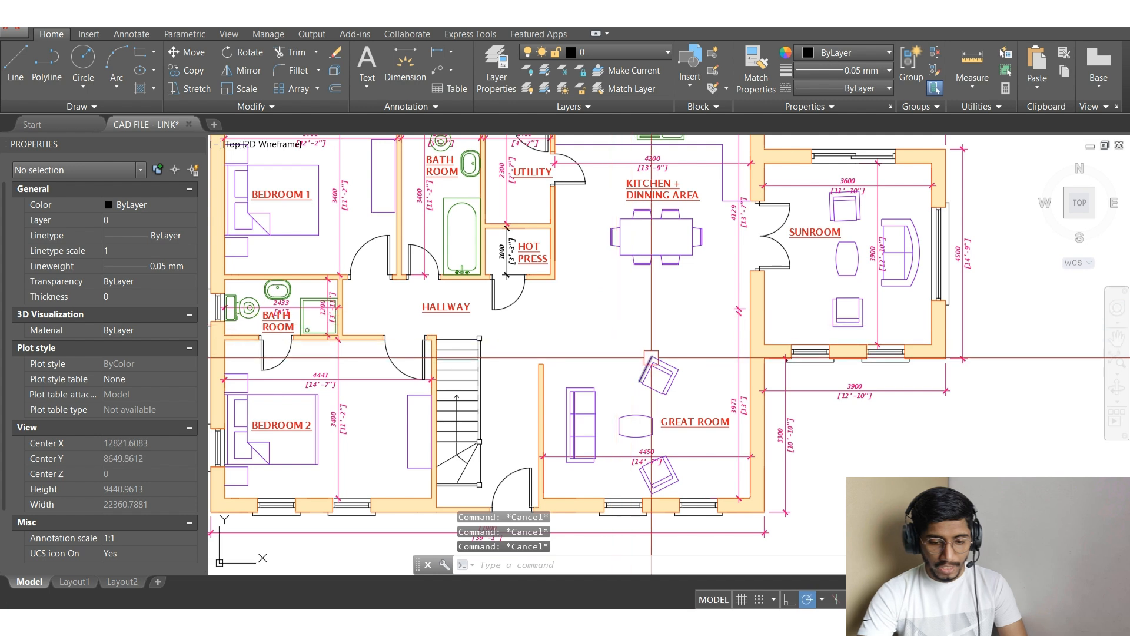
mouse_move(663, 372)
left_mouse_down()
mouse_move(698, 404)
mouse_move(662, 396)
mouse_move(691, 398)
left_mouse_up()
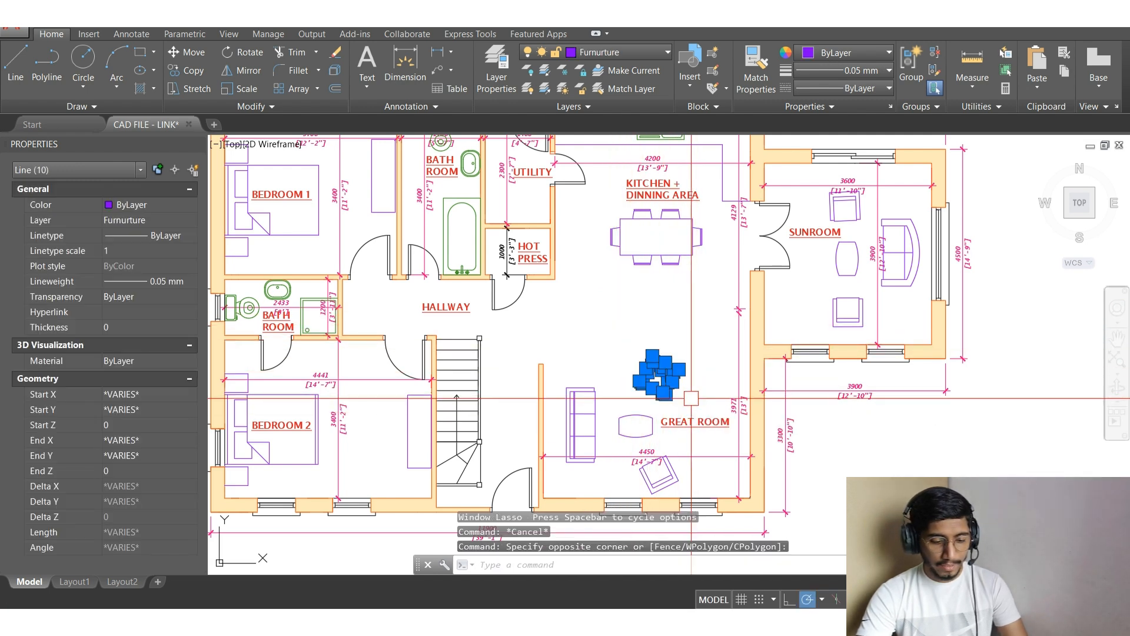
type("de")
key("Return")
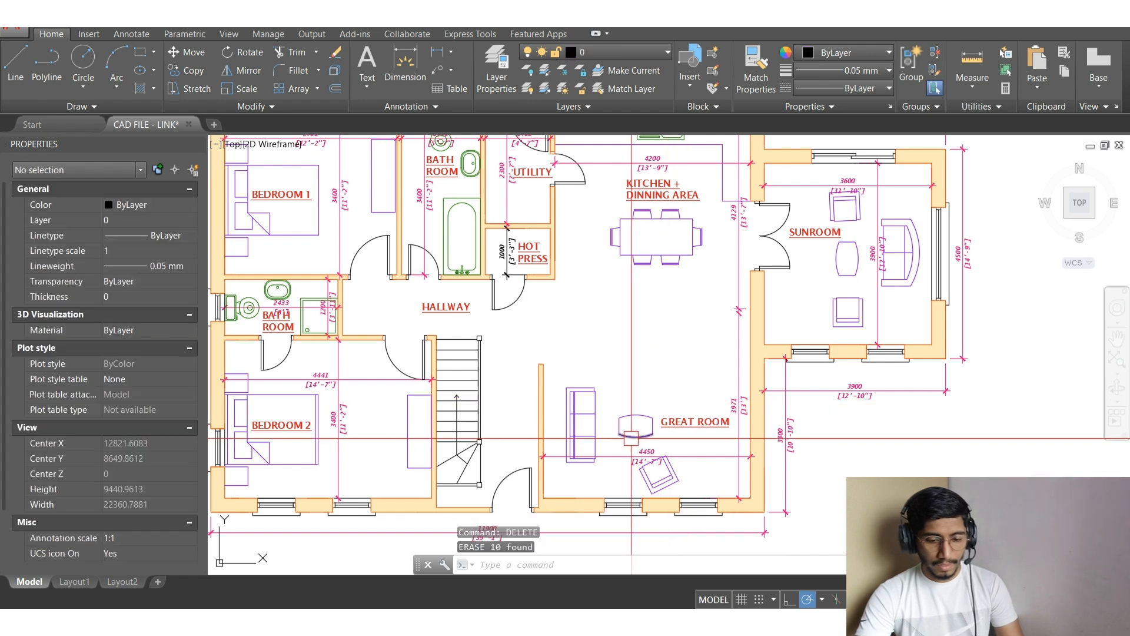
- Erase the sofa beside the Great Room's partition wall
scroll(691, 404, "up", 5)
scroll(521, 247, "down", 3)
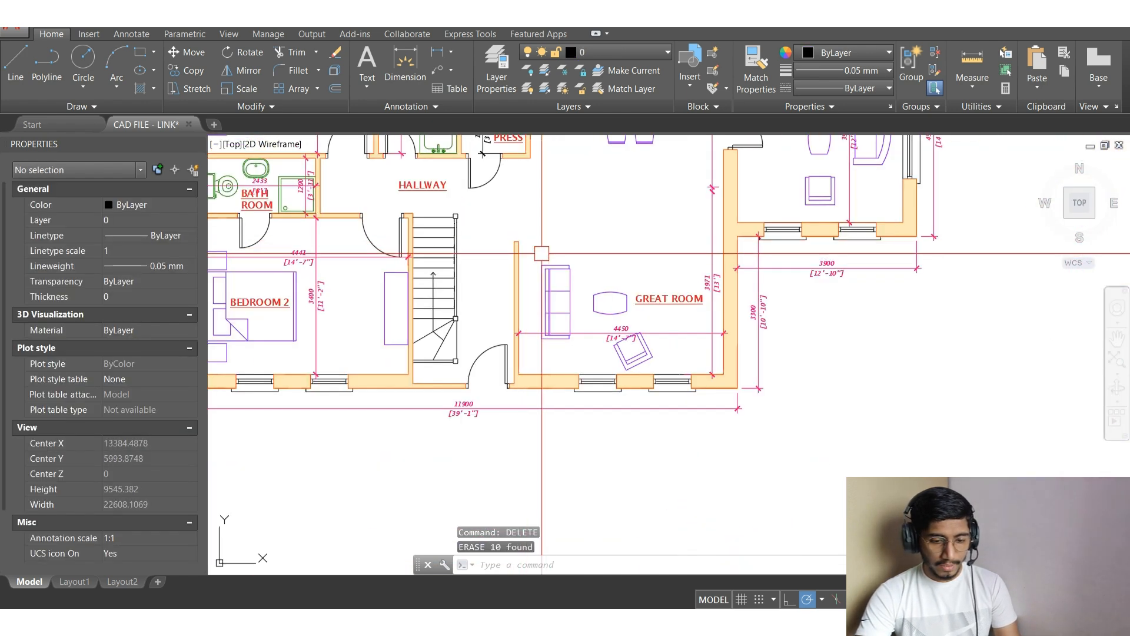
mouse_move(589, 321)
left_mouse_down()
mouse_move(597, 339)
mouse_move(559, 275)
left_mouse_up()
left_click(521, 243)
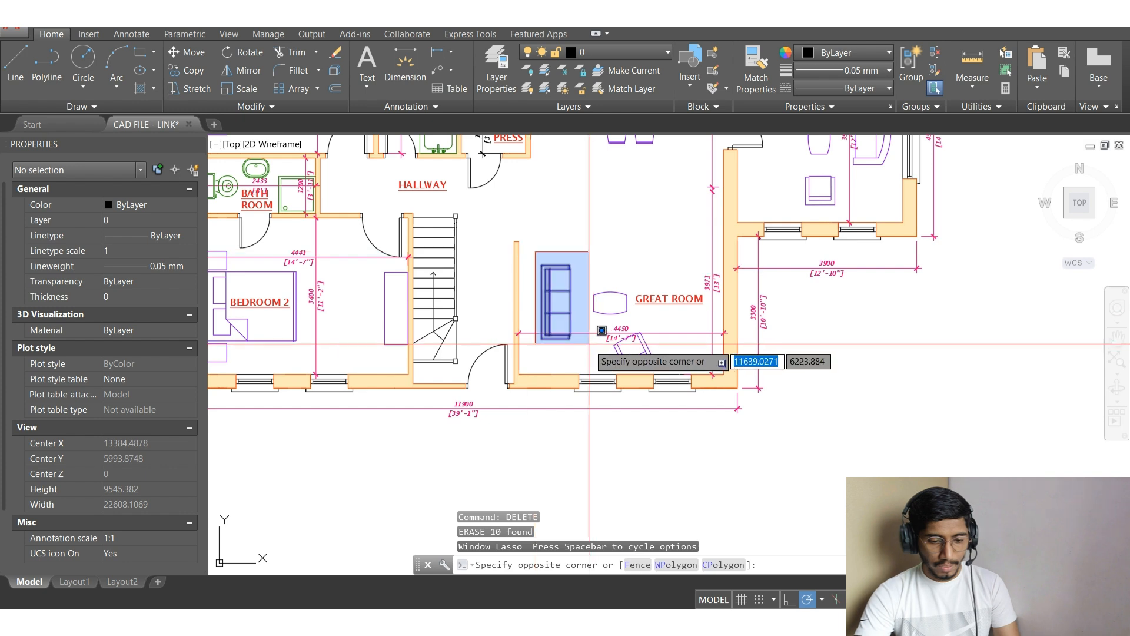
left_click(586, 345)
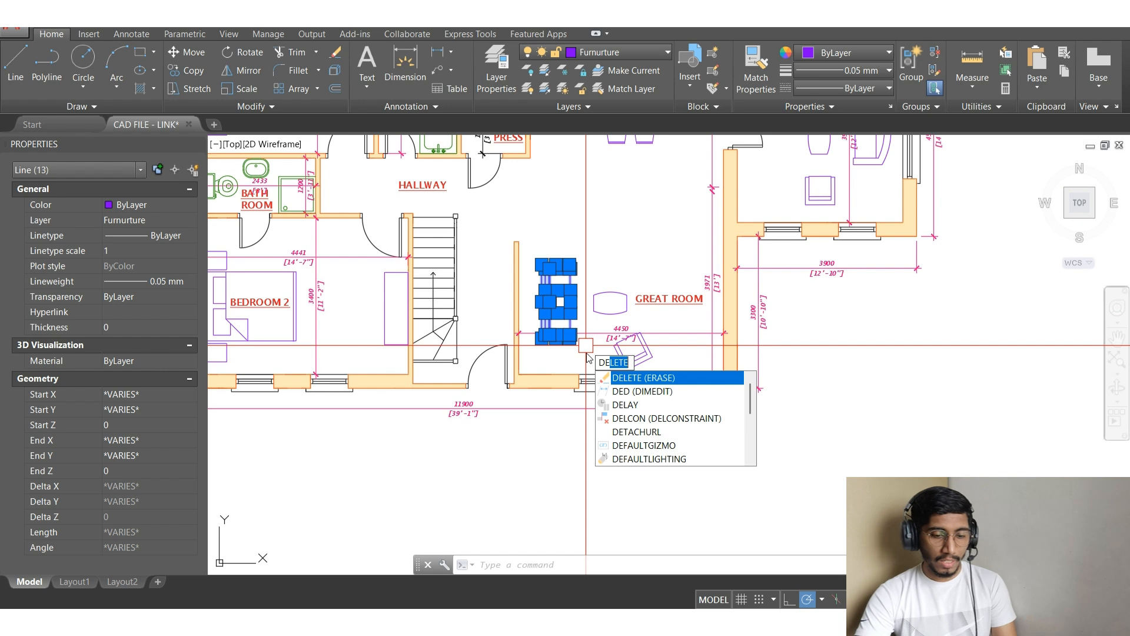
key("Return")
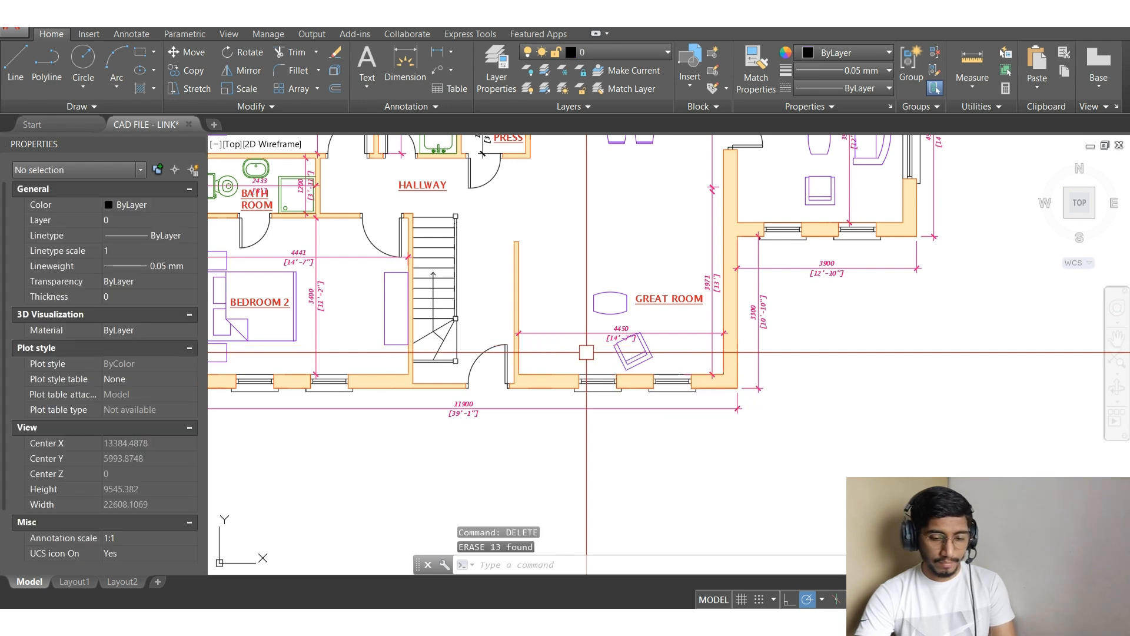
- Erase the horizontal dimension across Bedroom 2
scroll(606, 315, "up", 5)
scroll(604, 316, "down", 5)
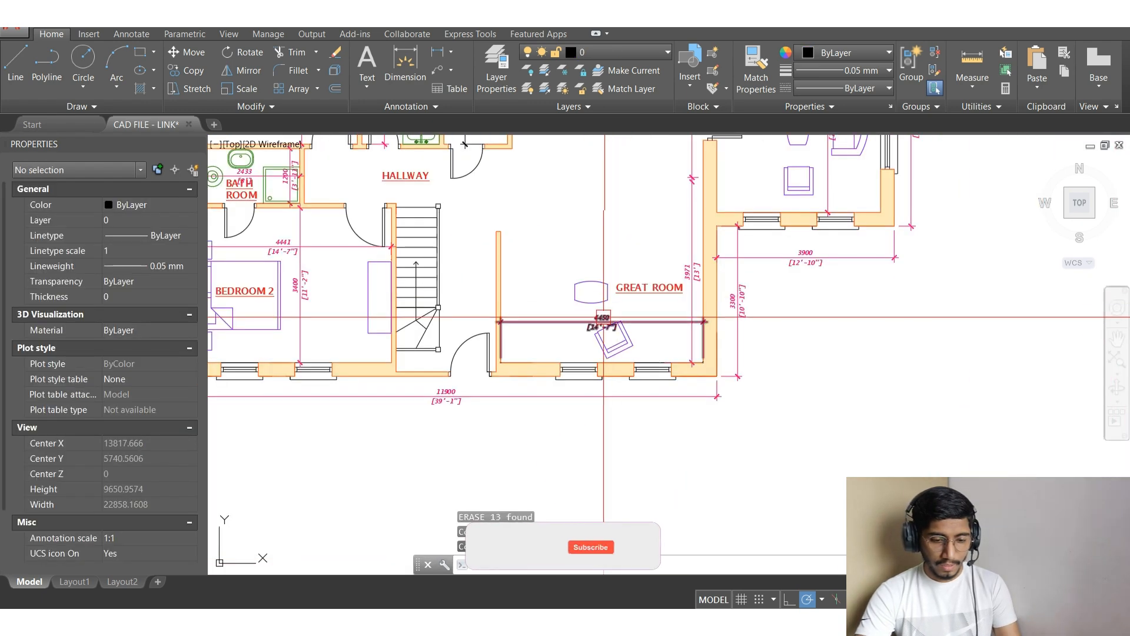
scroll(603, 316, "down", 5)
scroll(673, 405, "up", 5)
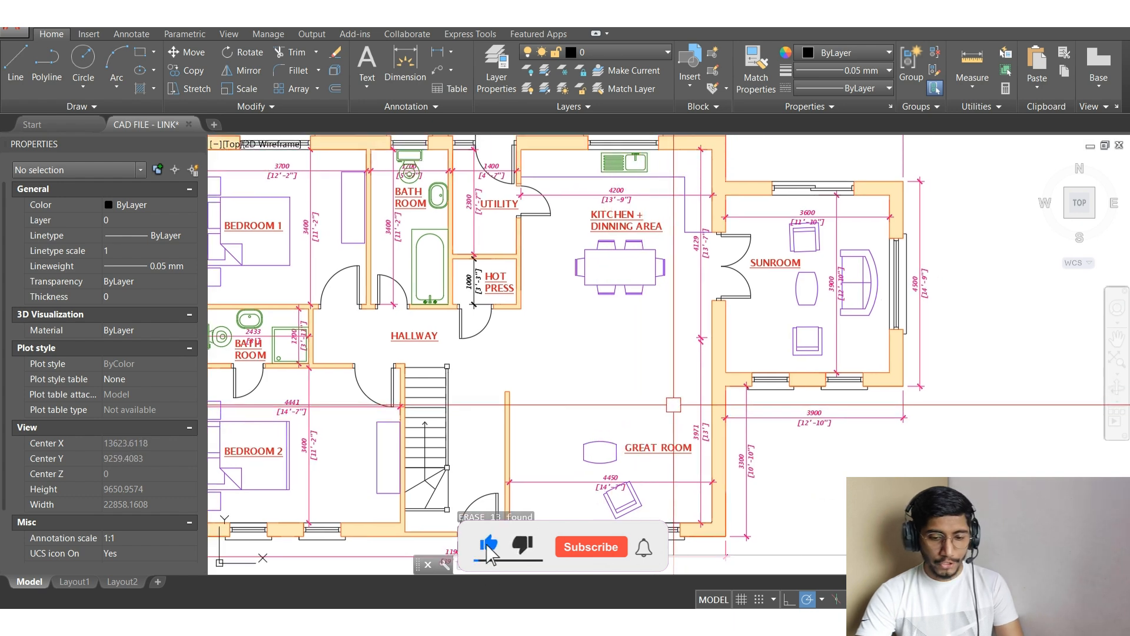
scroll(581, 406, "down", 5)
scroll(657, 352, "up", 5)
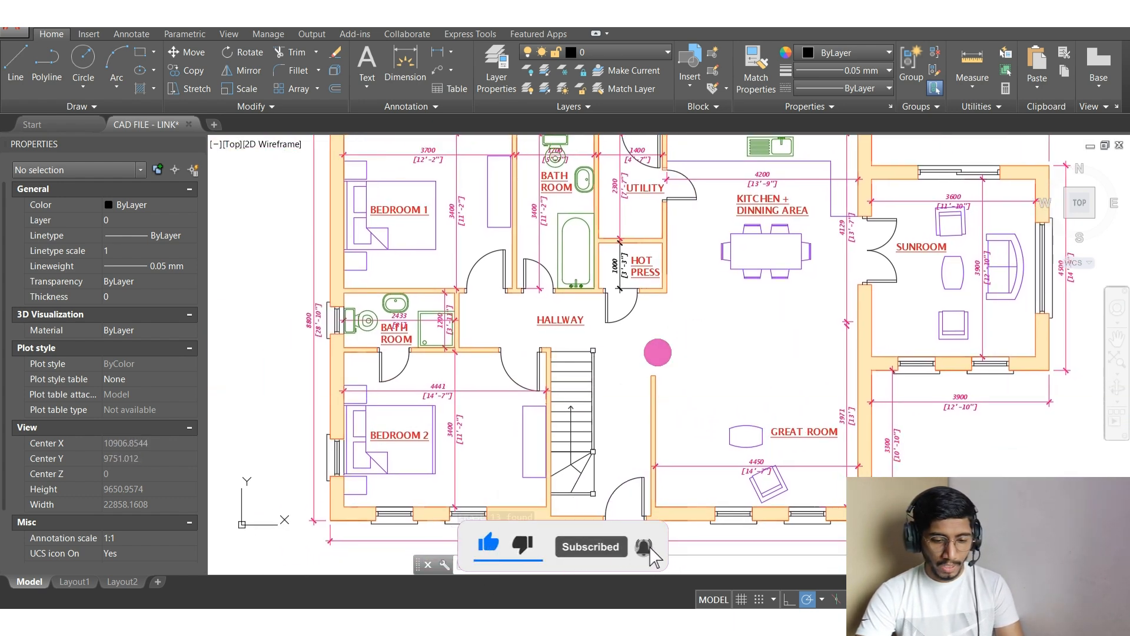
scroll(657, 352, "down", 5)
scroll(585, 358, "up", 5)
scroll(614, 382, "down", 5)
scroll(614, 381, "up", 5)
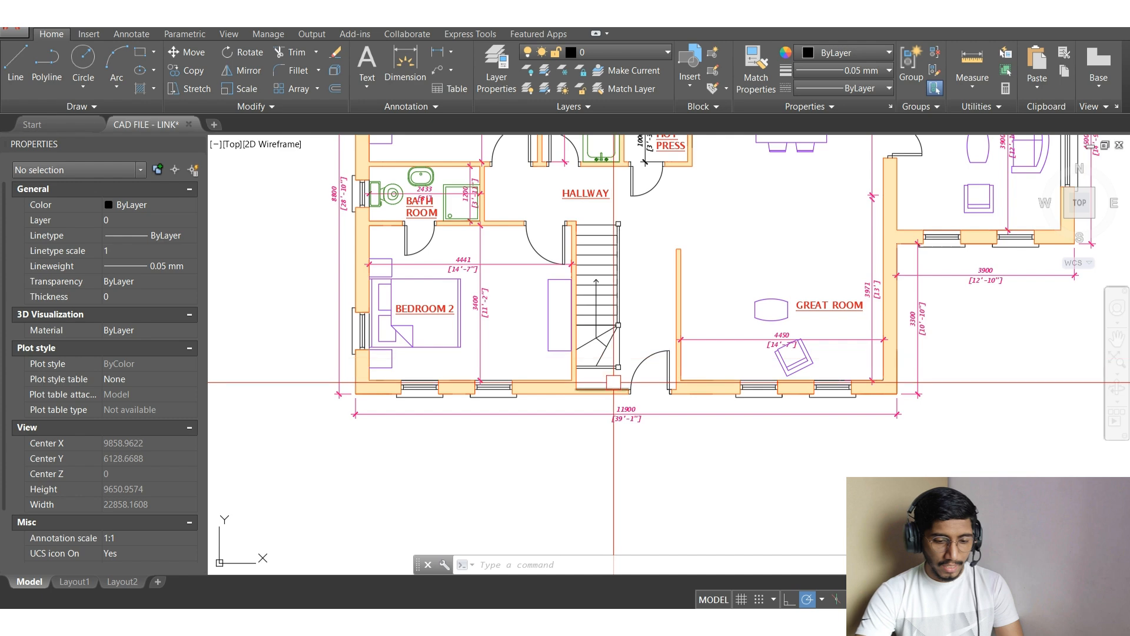
scroll(614, 381, "down", 5)
key("Escape")
key("Escape")
scroll(511, 405, "up", 4)
left_click(511, 405)
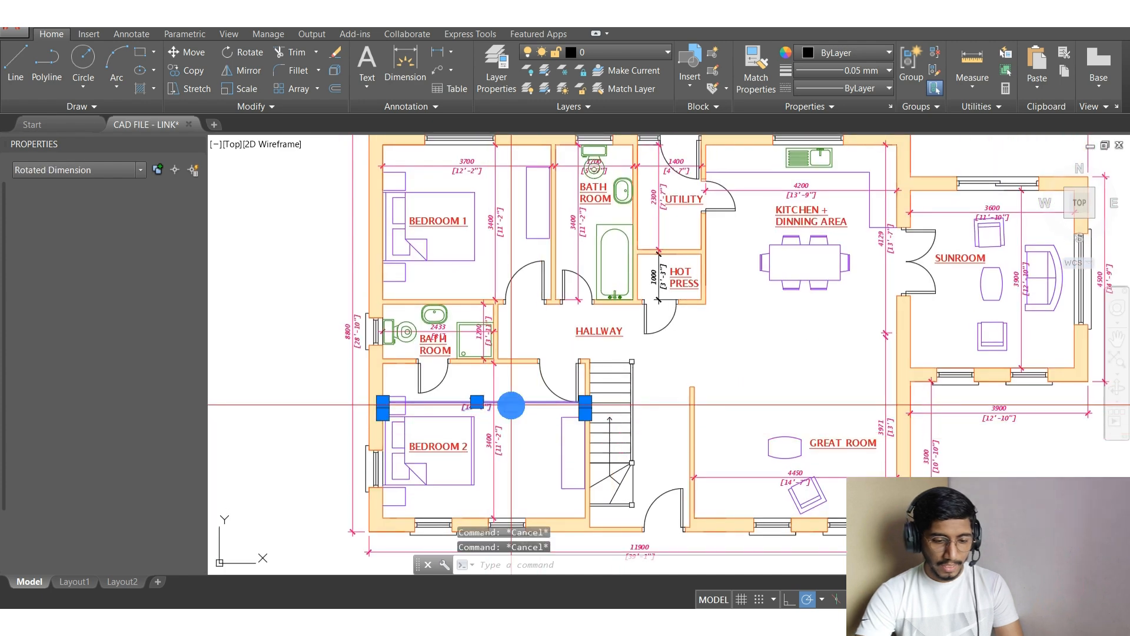
type("de")
key("Return")
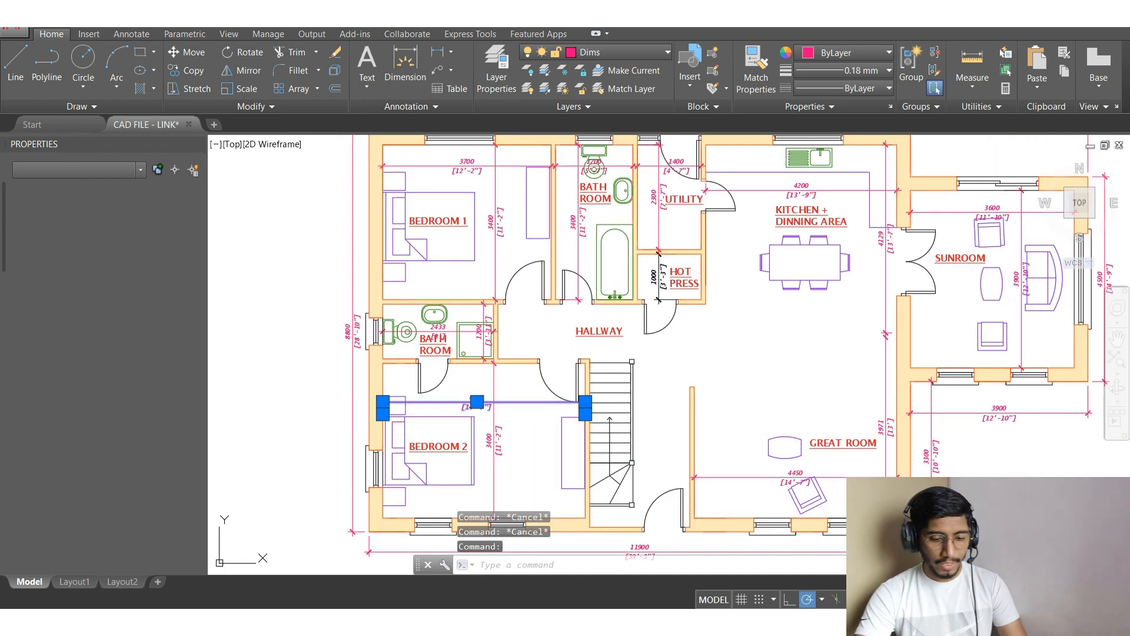
- Erase the vertical dimension running through Bedroom 2
left_click(493, 427)
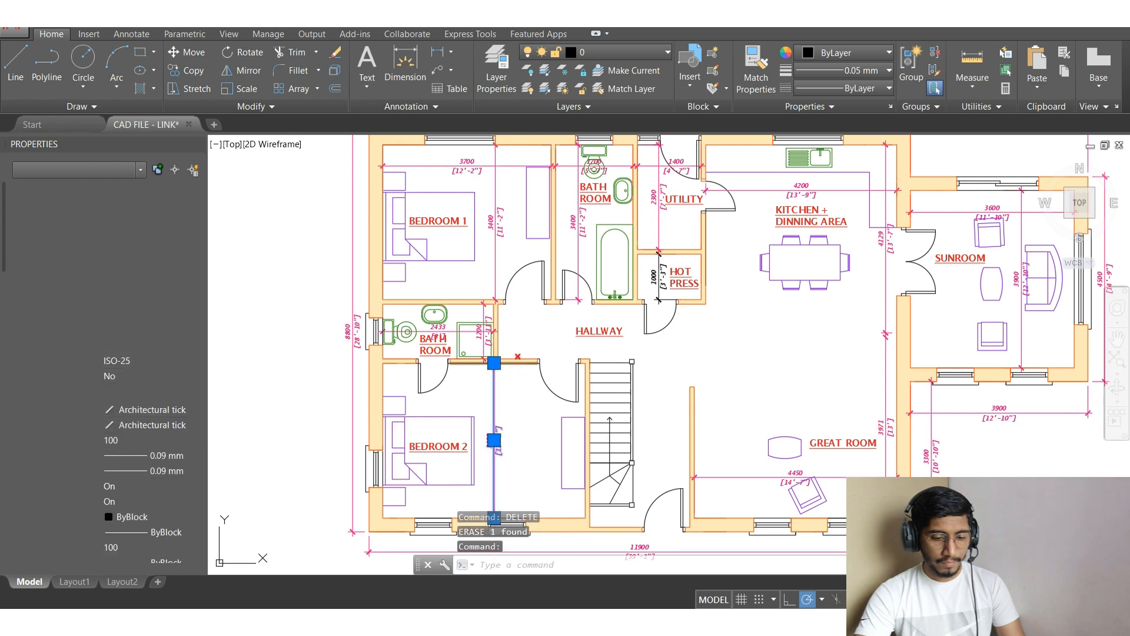
key("Delete")
key("Return")
scroll(448, 329, "up", 4)
key("Escape")
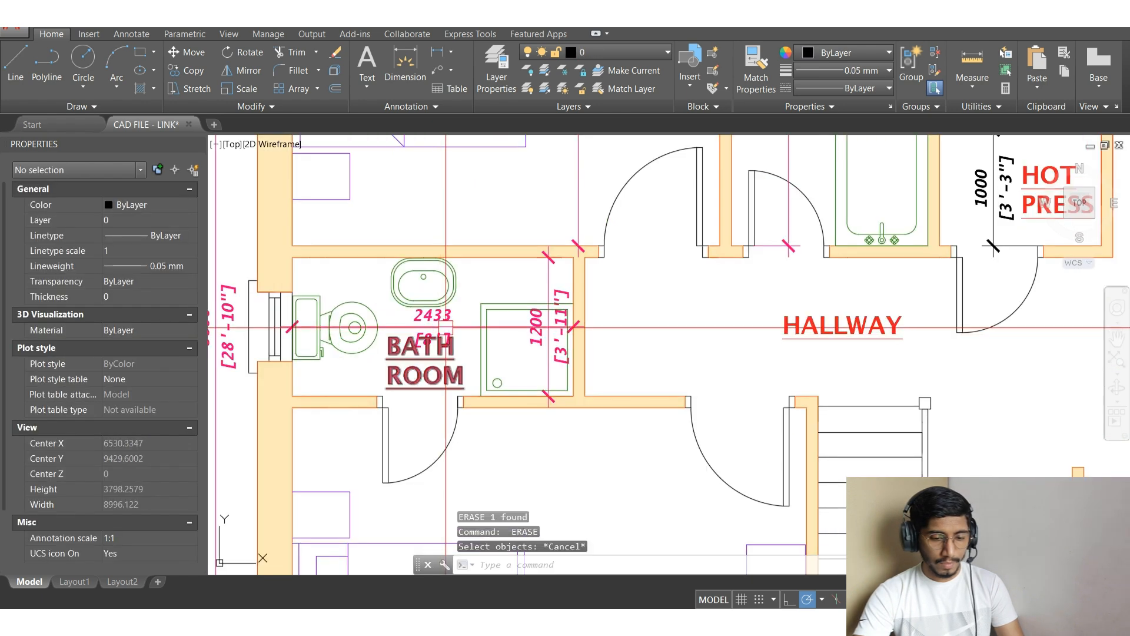
- Erase the horizontal and vertical dimensions in the bathroom between Bedroom 1 and Bedroom 2
left_click(451, 323)
type("e")
key("Return")
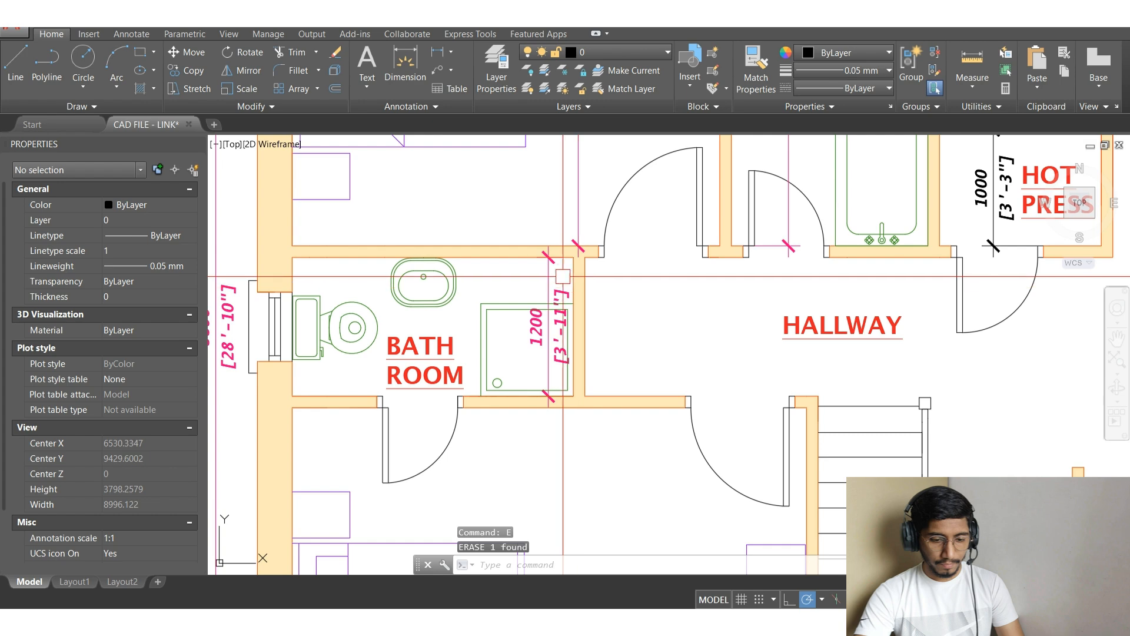
left_click(555, 278)
key("Delete")
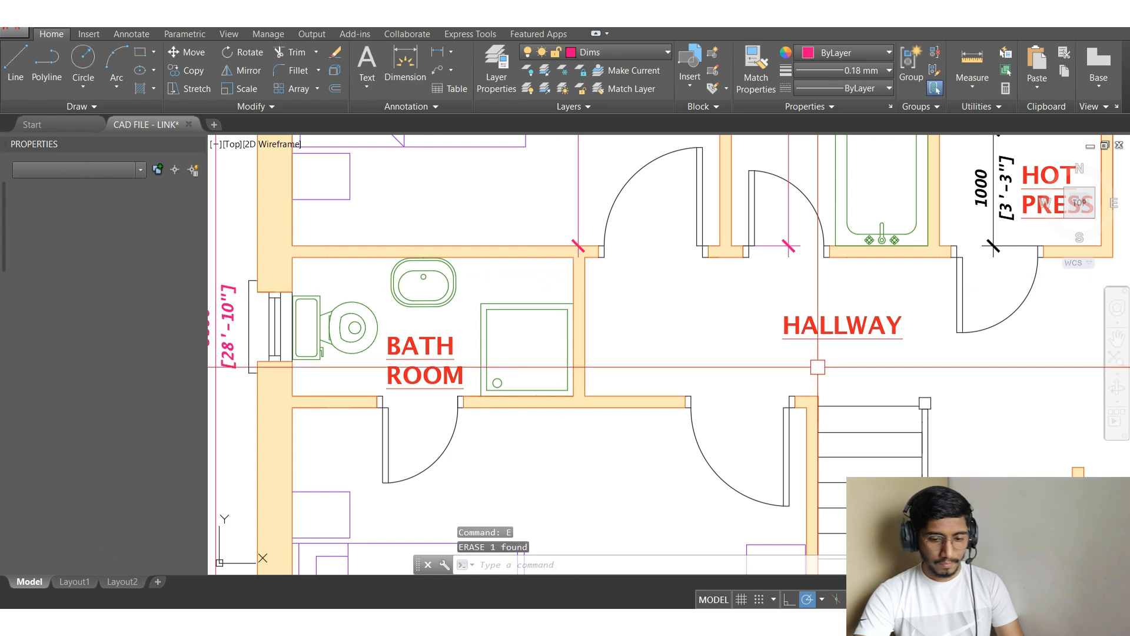
- Erase the HALLWAY room label
left_click(841, 327)
key("Delete")
scroll(841, 336, "down", 5)
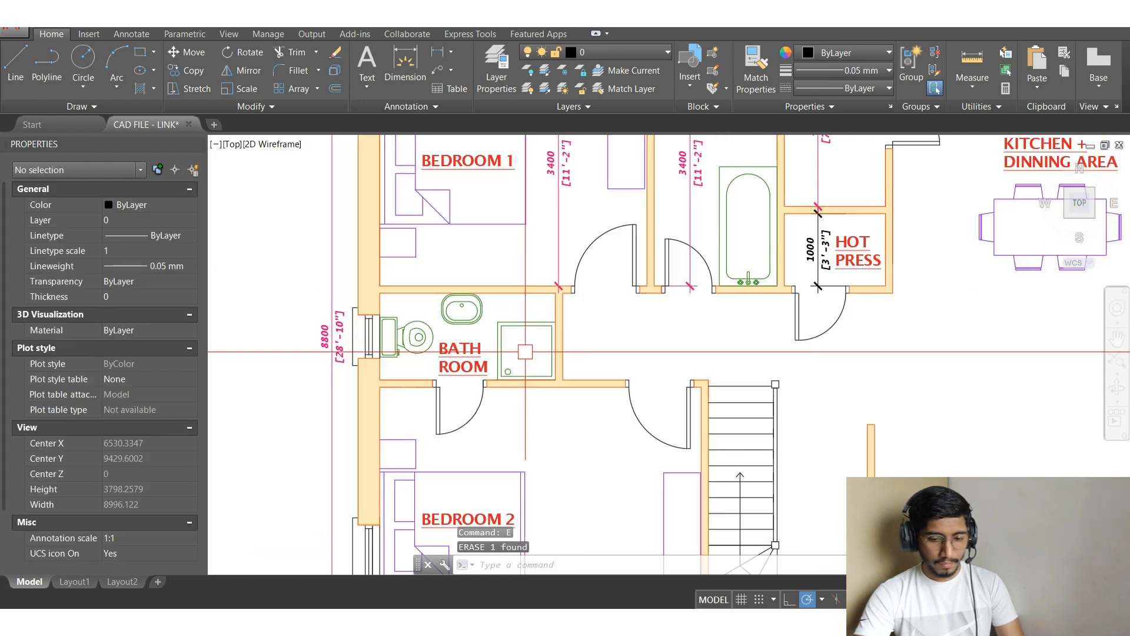
- Erase the overall exterior dimensions along the bedroom side of the plan and below the entrance wall
left_click(437, 368)
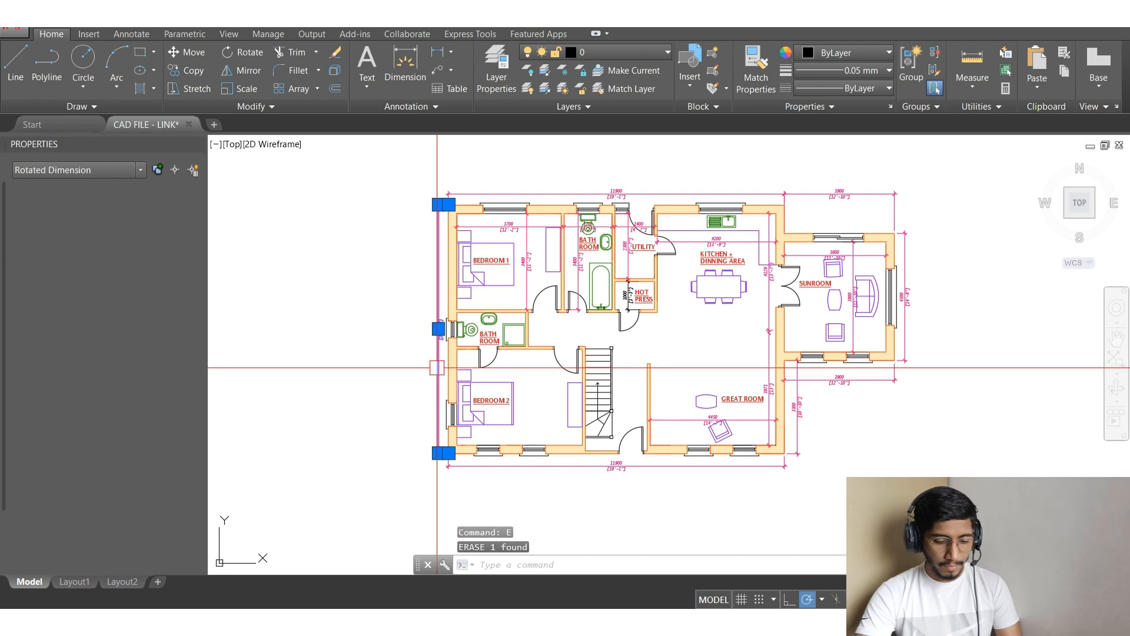
key("Delete")
left_click(520, 468)
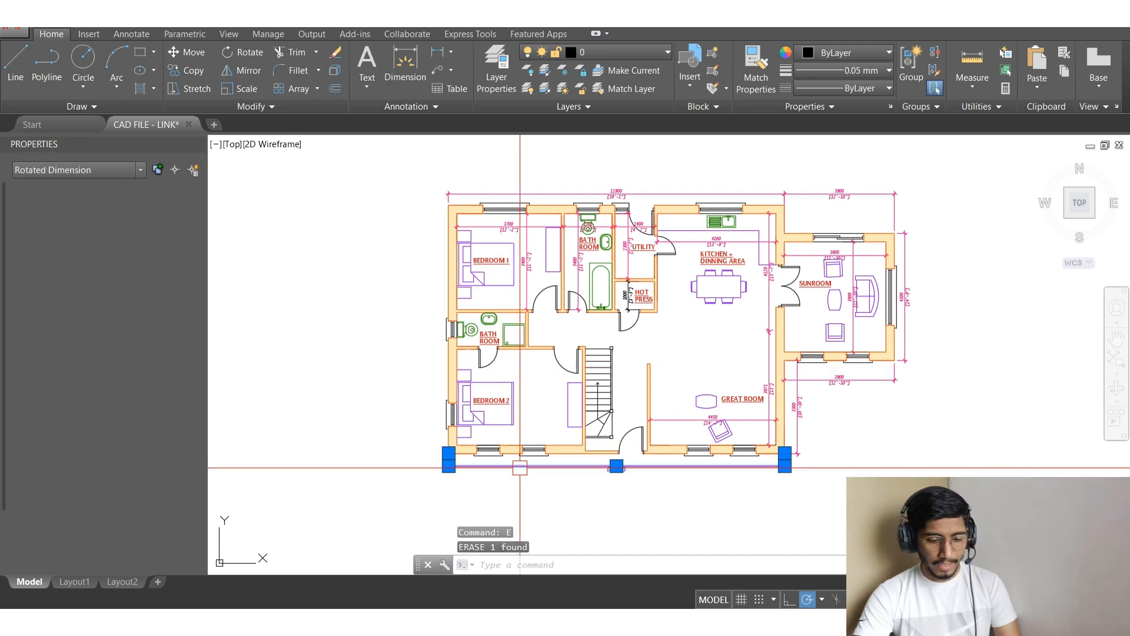
key("Escape")
key("Return")
key("Escape")
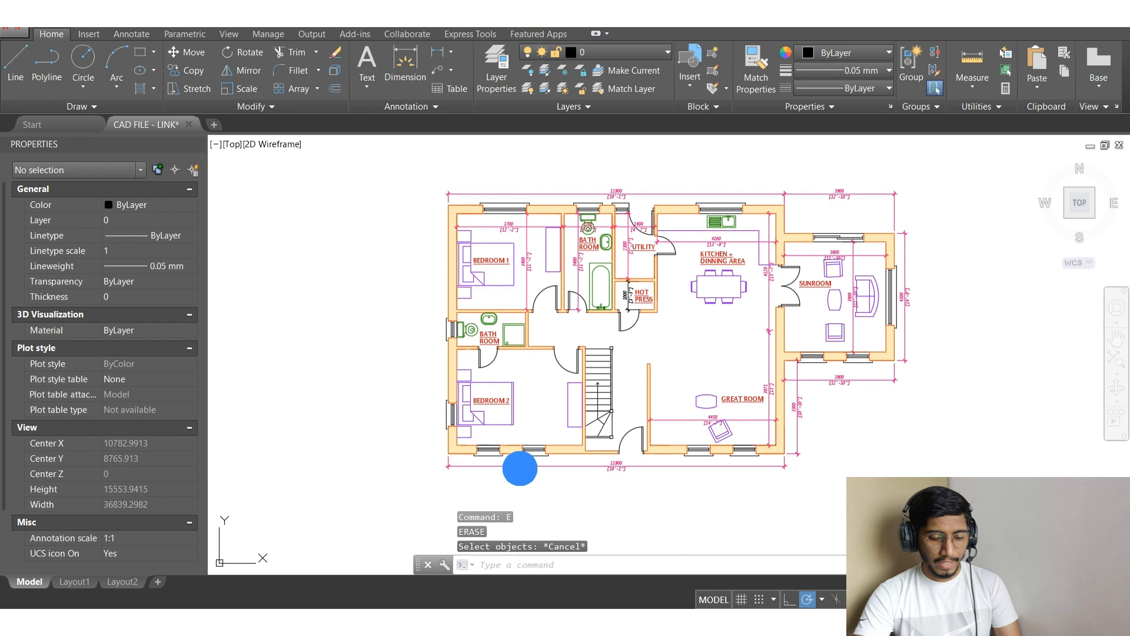
left_click(519, 468)
type("e")
key("Return")
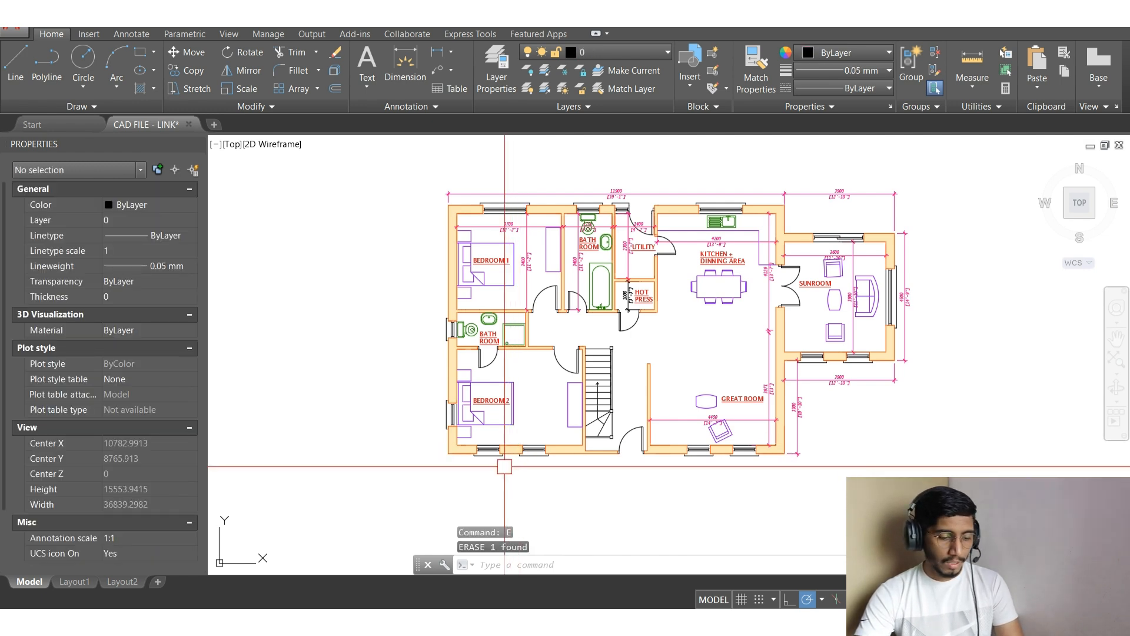
left_click(591, 383)
key("Delete")
key("Escape")
key("Escape")
middle_click_drag(648, 344, 613, 348)
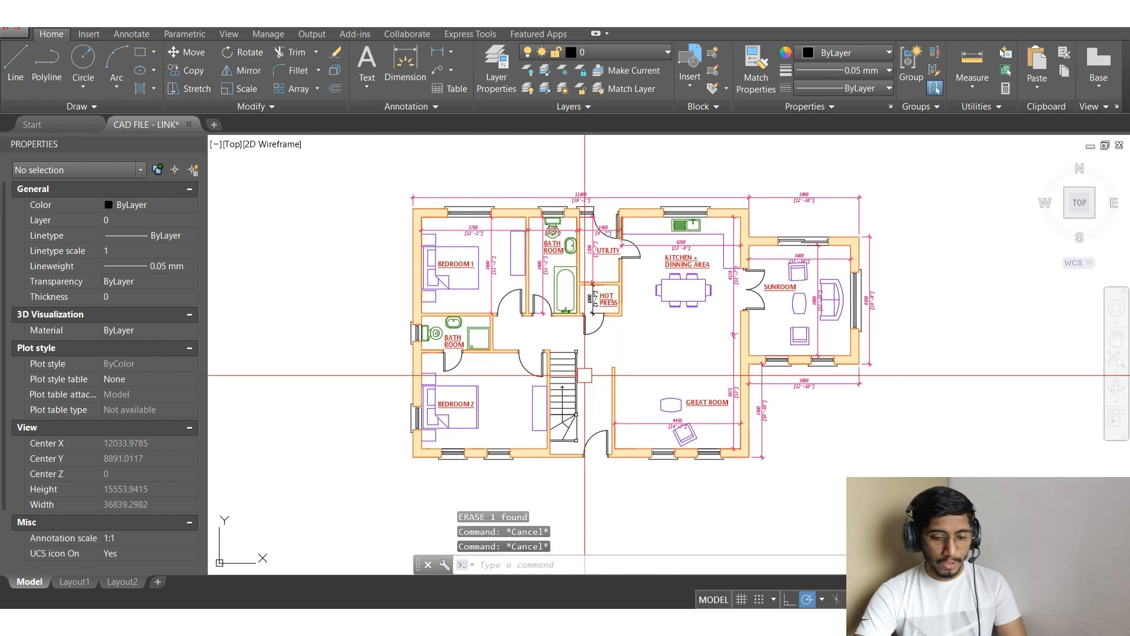
middle_click_drag(611, 260, 589, 271)
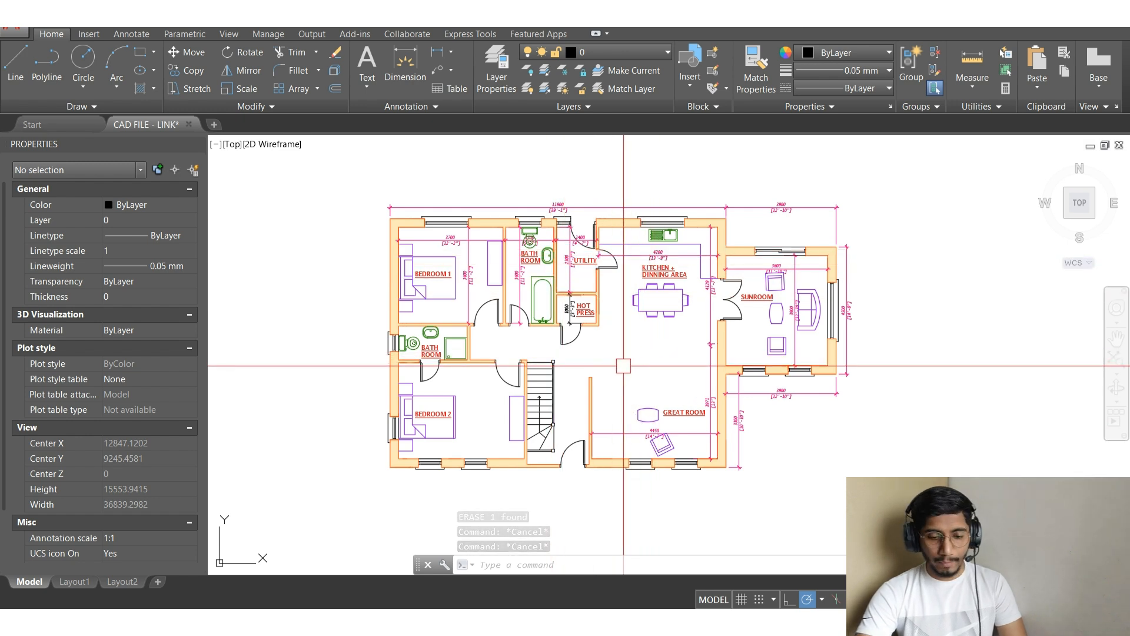
middle_click_drag(624, 352, 635, 321)
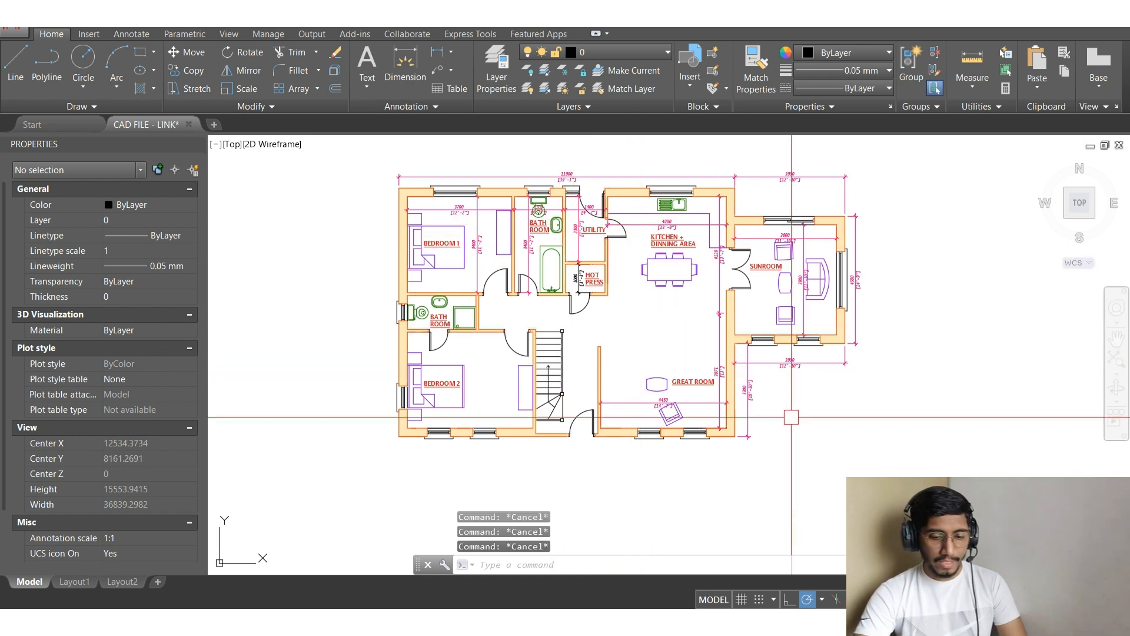
middle_click_drag(801, 397, 800, 404)
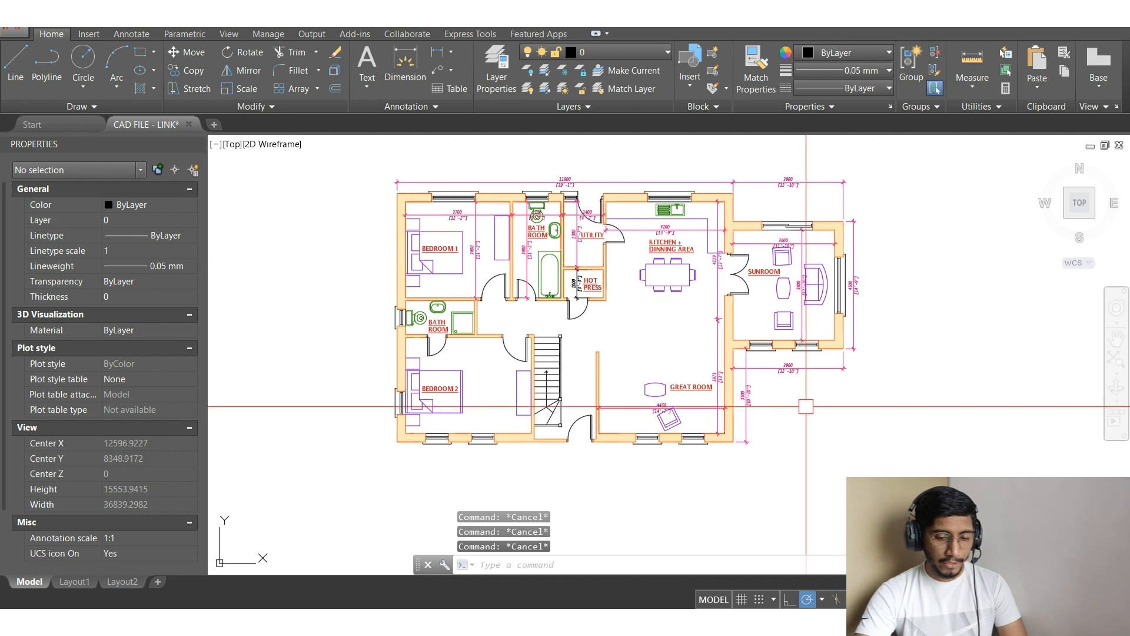
- Save the edited CAD FILE - LINK drawing and switch to the Revit project's Level 1 plan with nothing selected
key("ctrl+s")
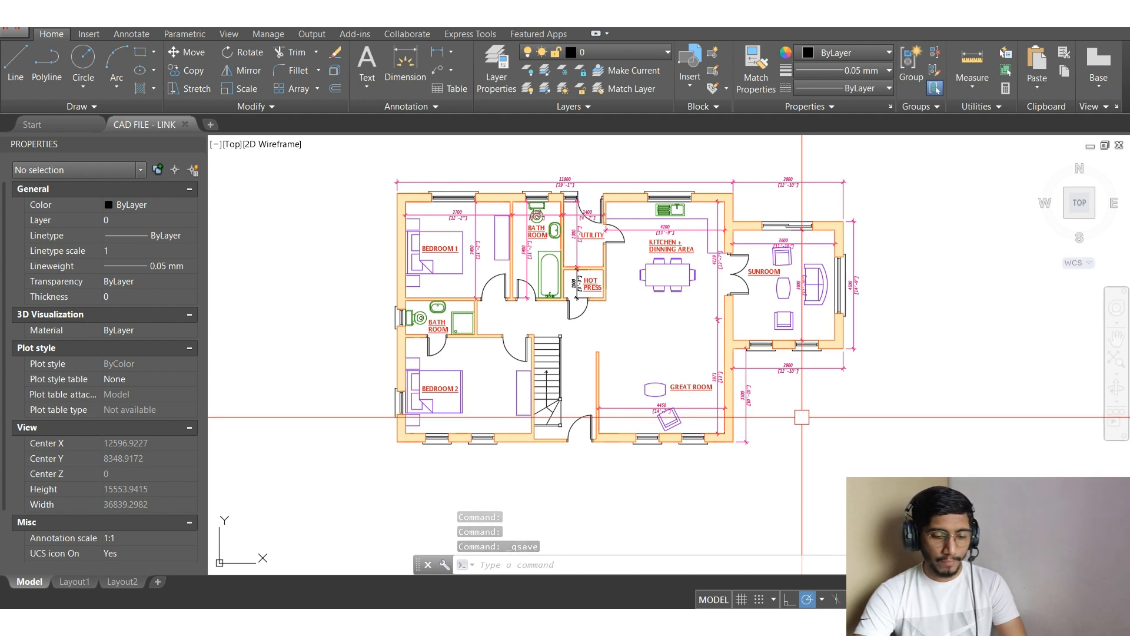
middle_click_drag(795, 421, 790, 419)
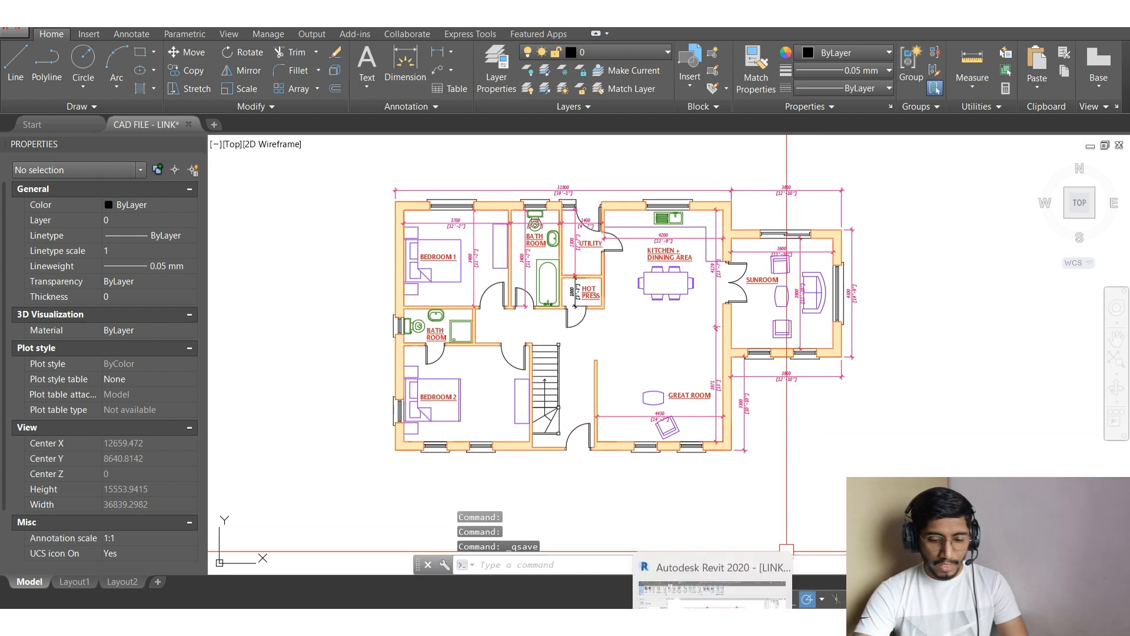
left_click(712, 551)
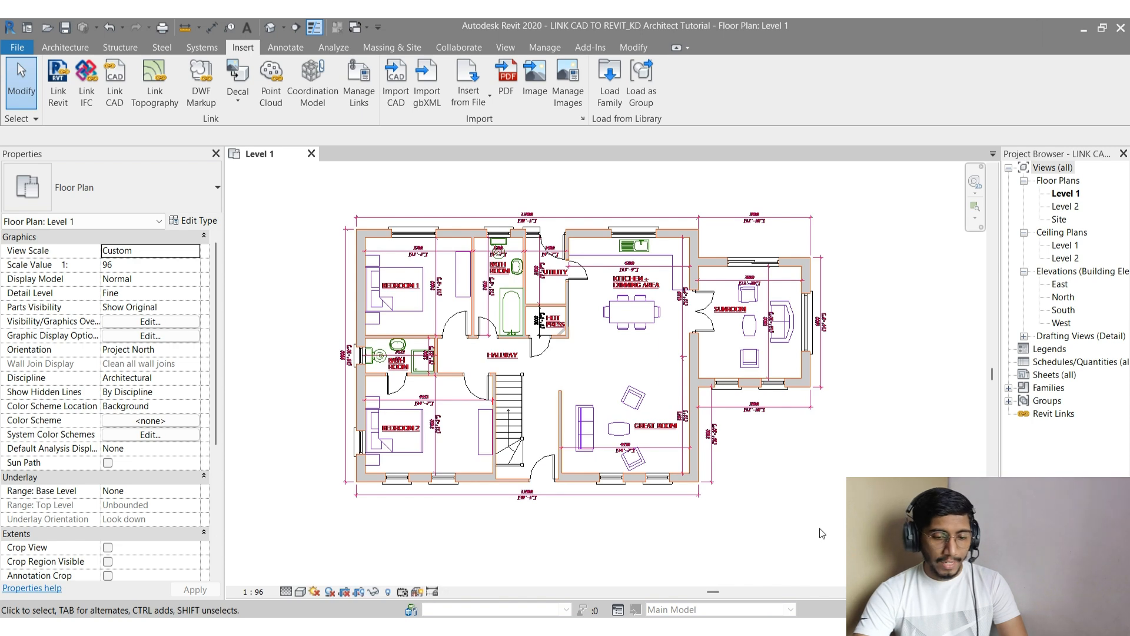
left_click(589, 350)
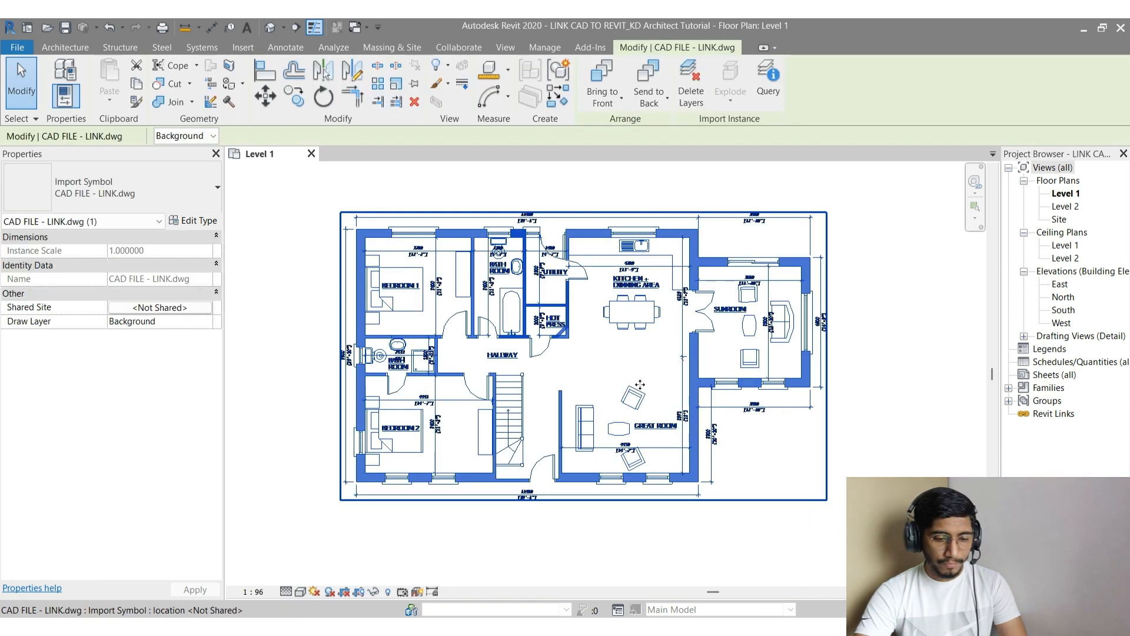
key("Escape")
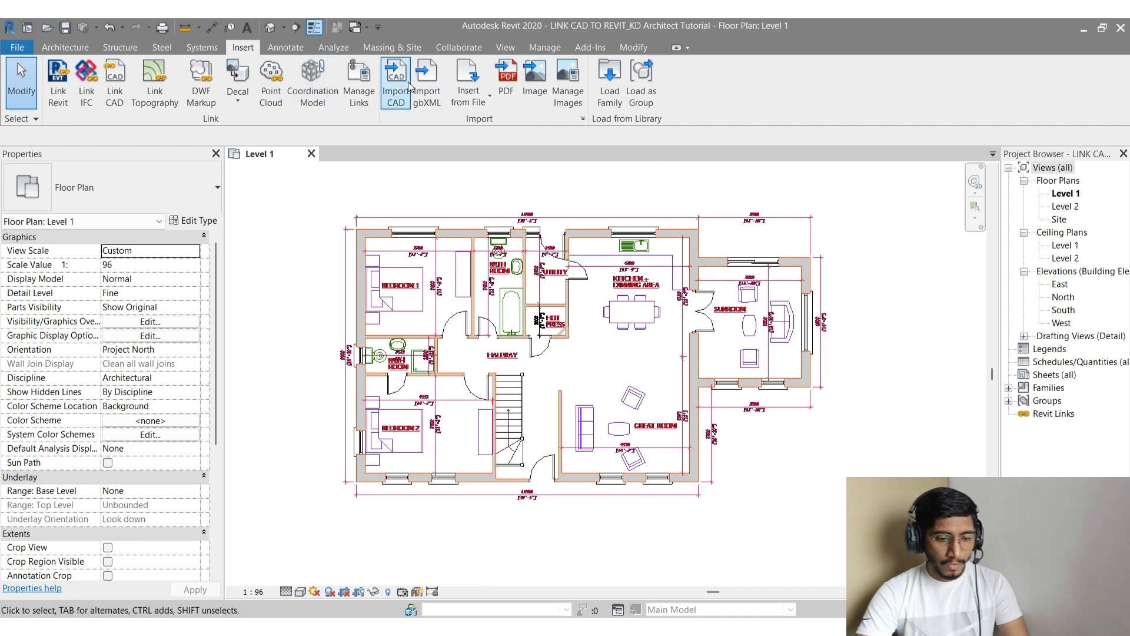
- Reload CAD FILE - LINK.dwg from the project's managed CAD links
left_click(541, 49)
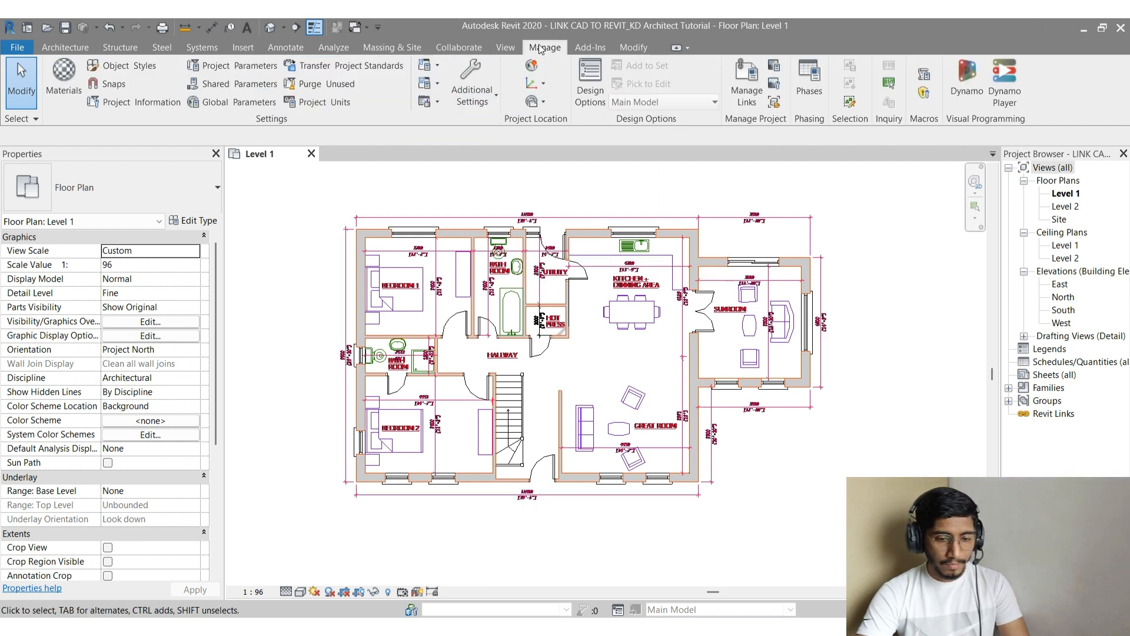
left_click(746, 82)
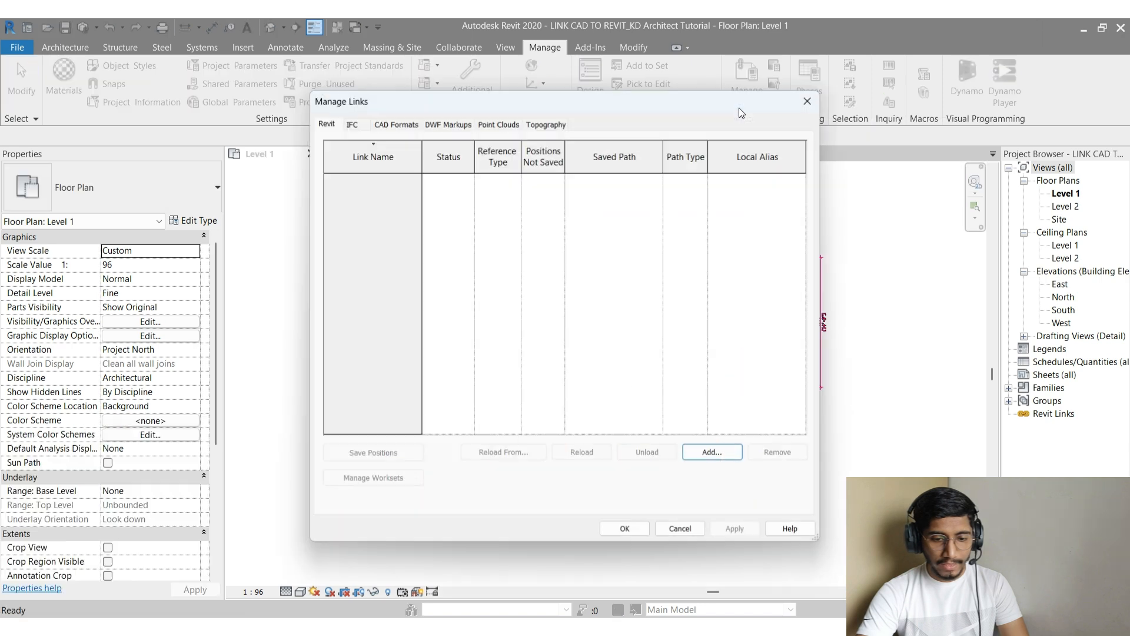
left_click(394, 124)
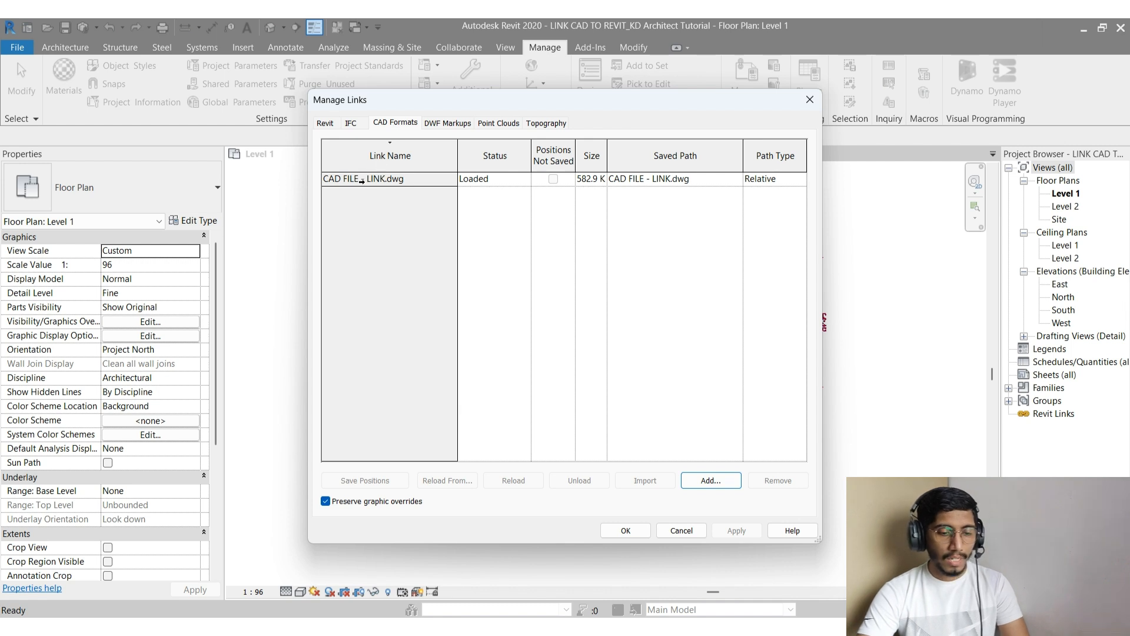
left_click(361, 179)
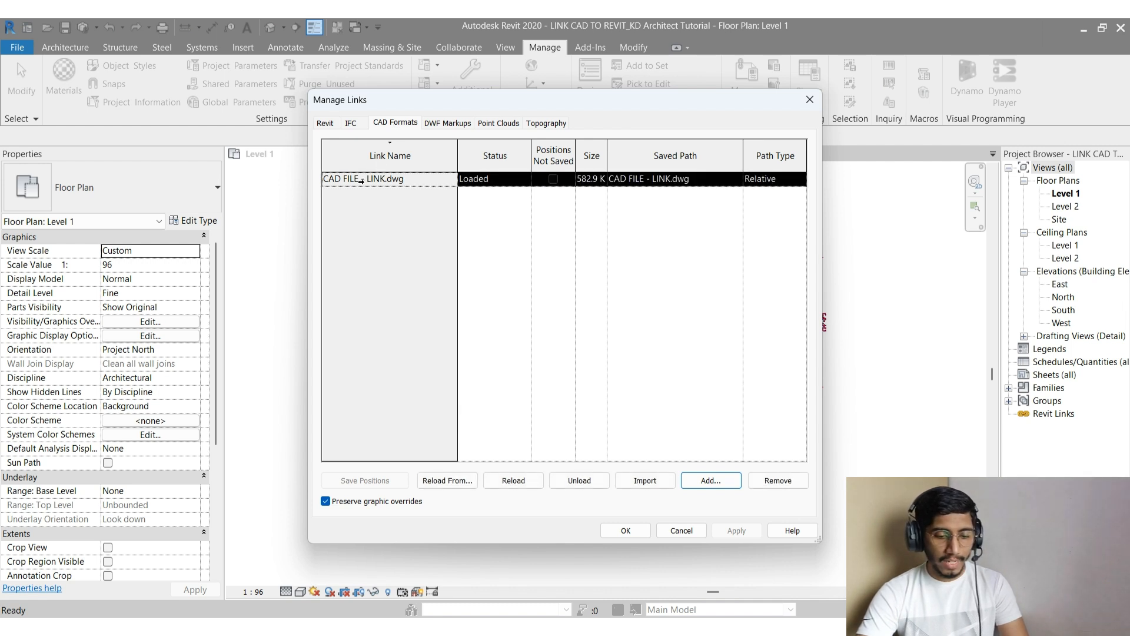
left_click(513, 481)
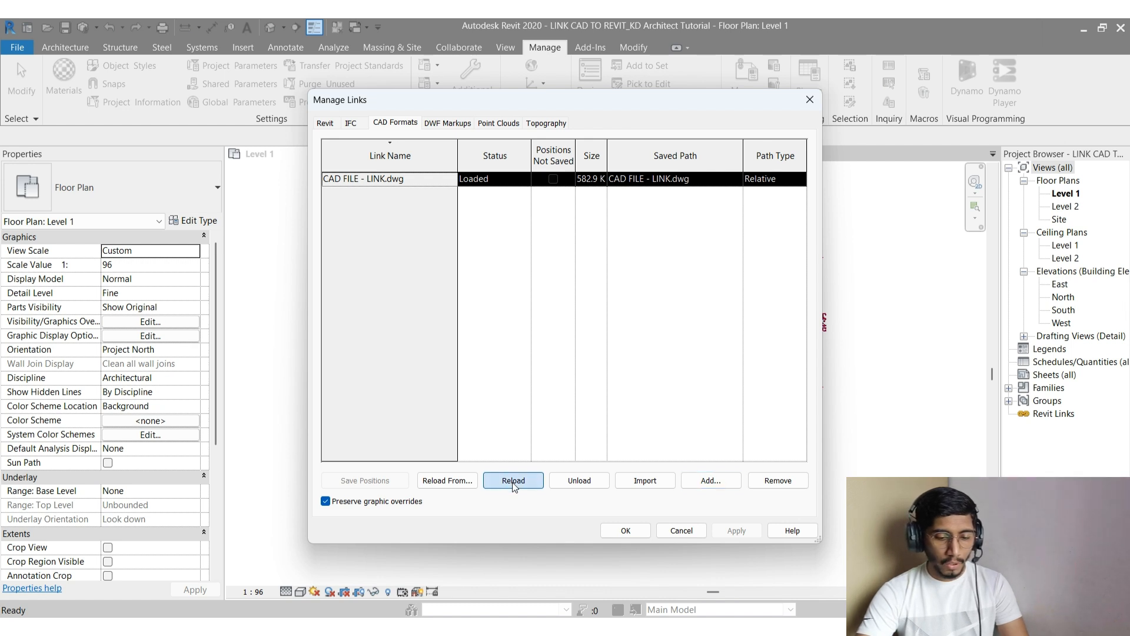
left_click(624, 531)
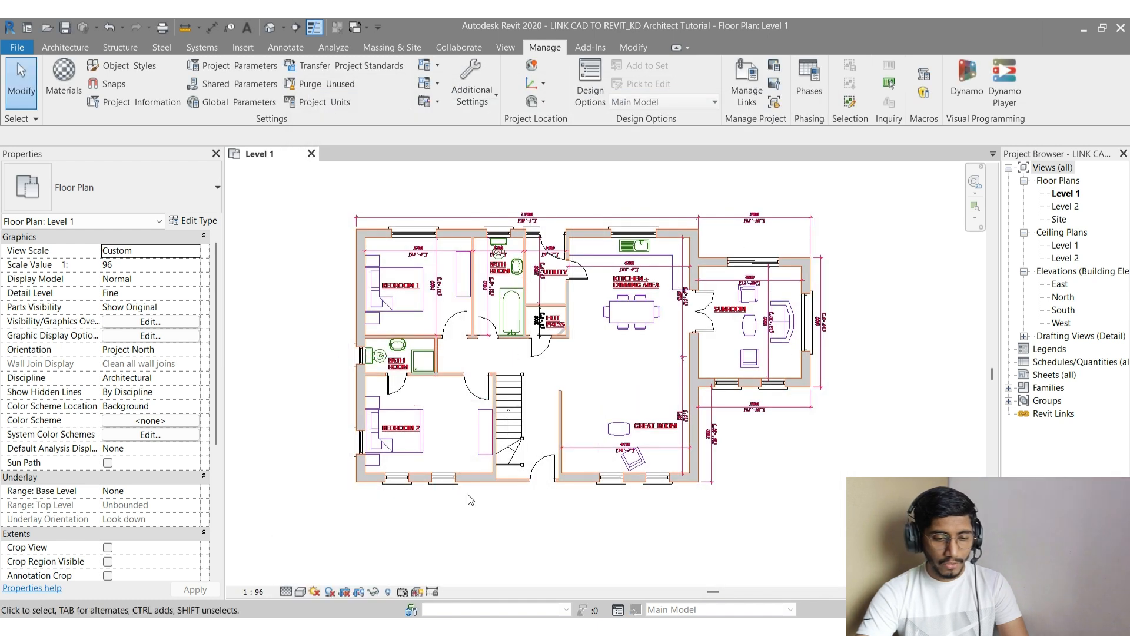
- Examine the reloaded floor plan for the erased furniture, dimensions and hallway label
scroll(468, 495, "up", 1)
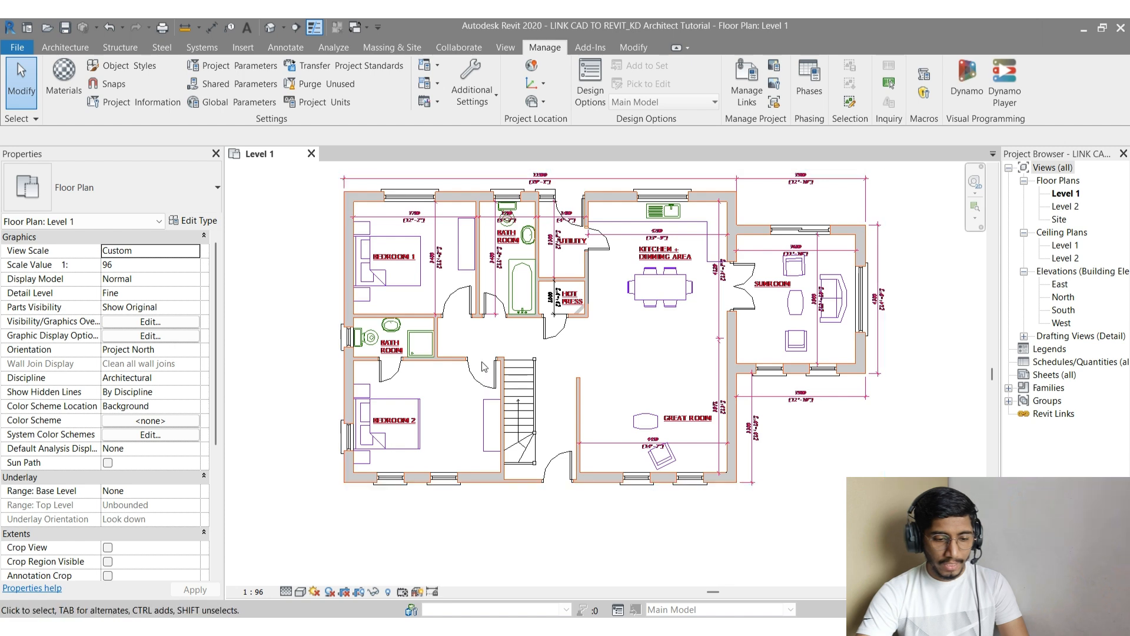
scroll(484, 362, "up", 1)
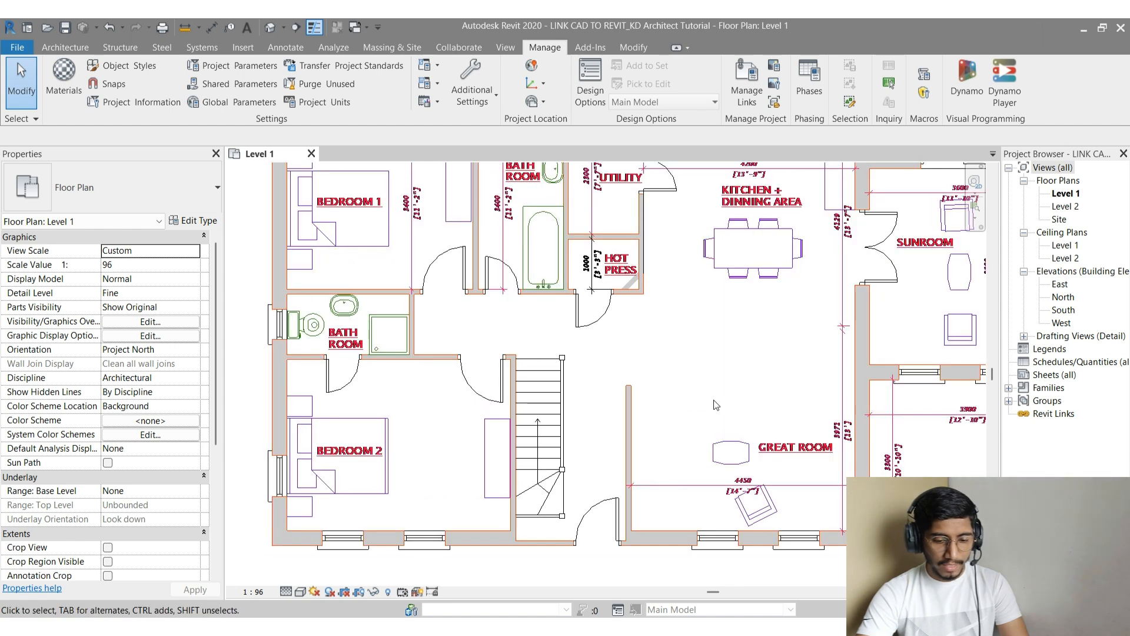
scroll(651, 455, "down", 1)
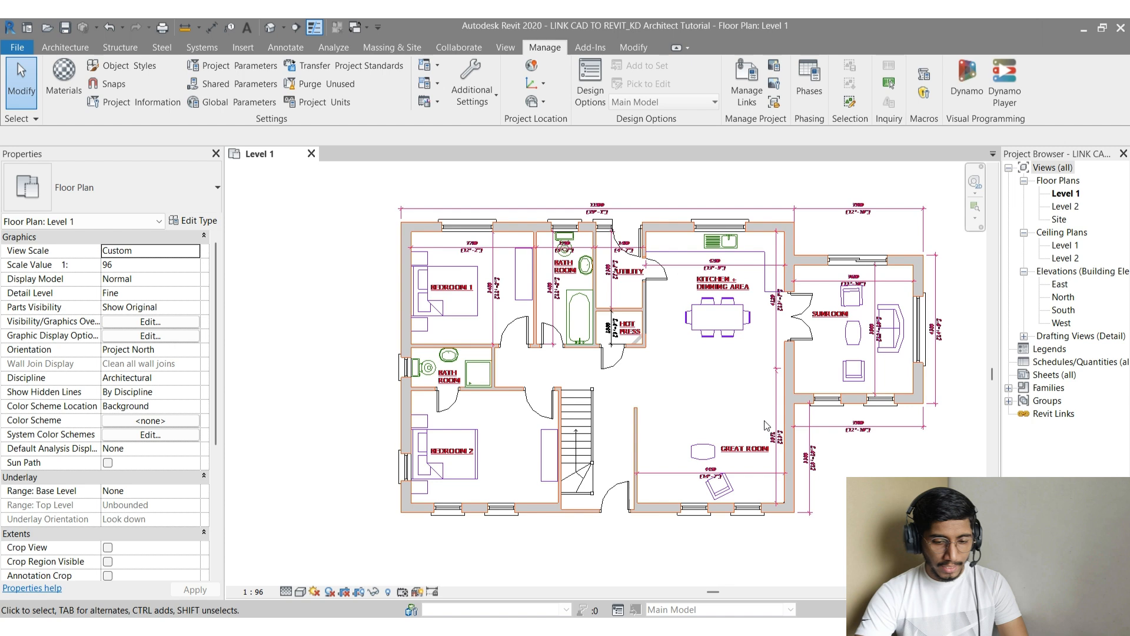
middle_click_drag(766, 425, 730, 434)
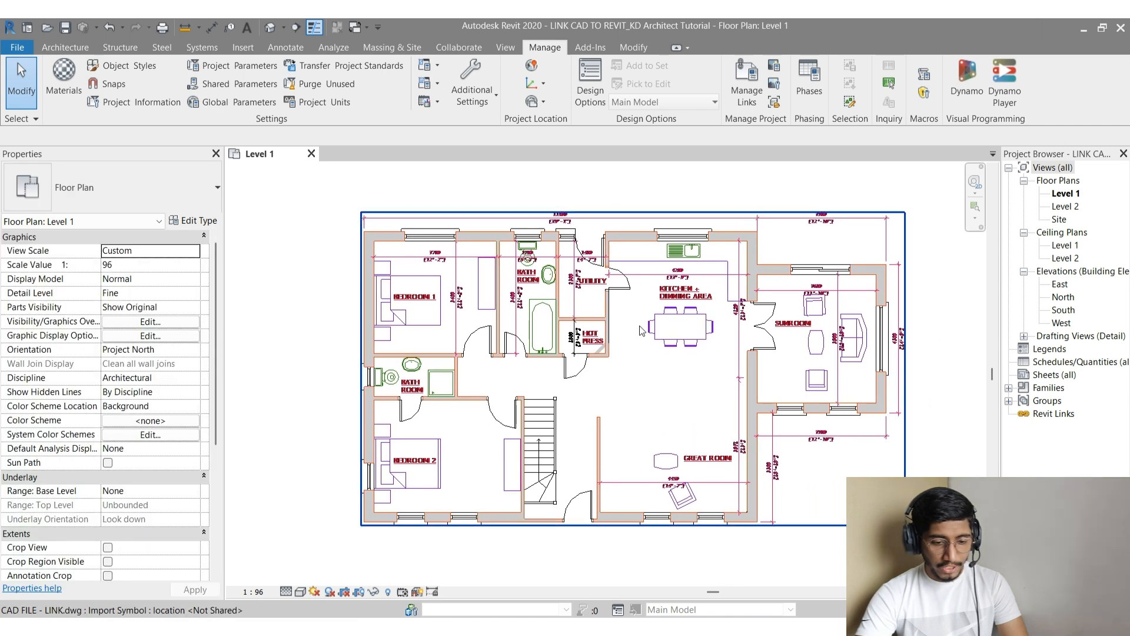
middle_click_drag(643, 400, 636, 388)
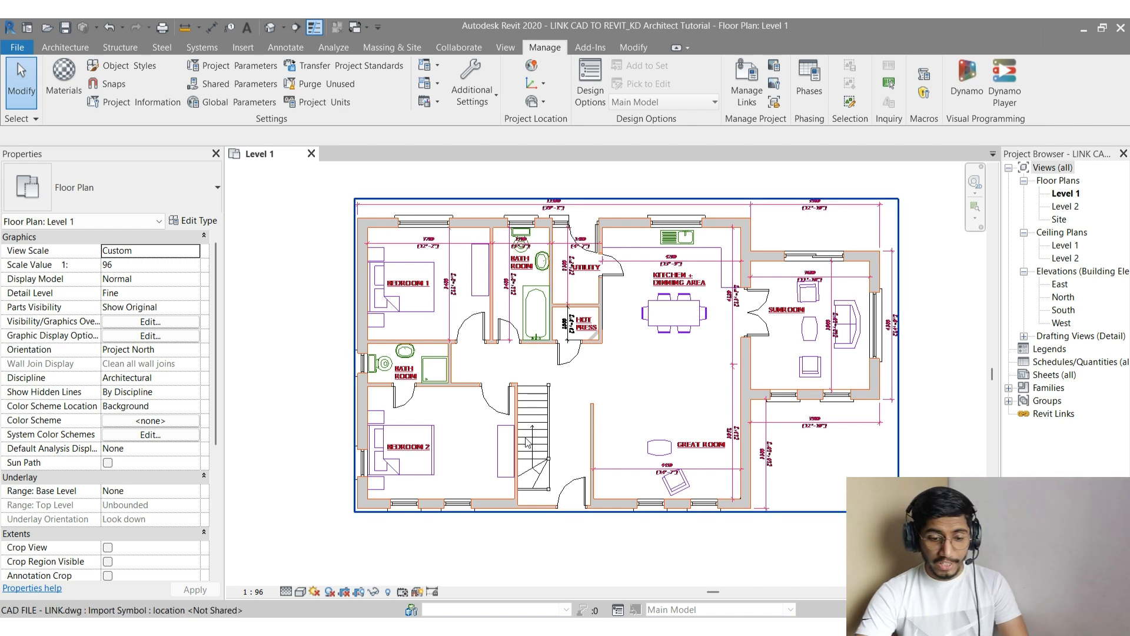
- Undo the reload of the linked CAD floor plan to bring back its earlier version in the Level 1 view
left_click(527, 458)
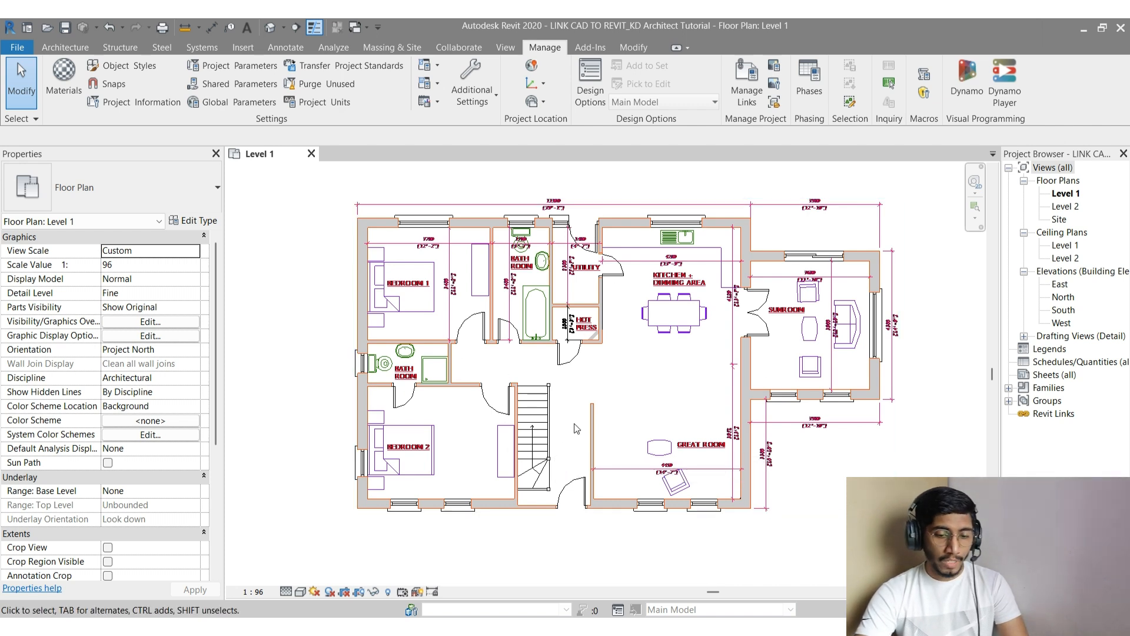
key("Delete")
scroll(589, 368, "up", 10)
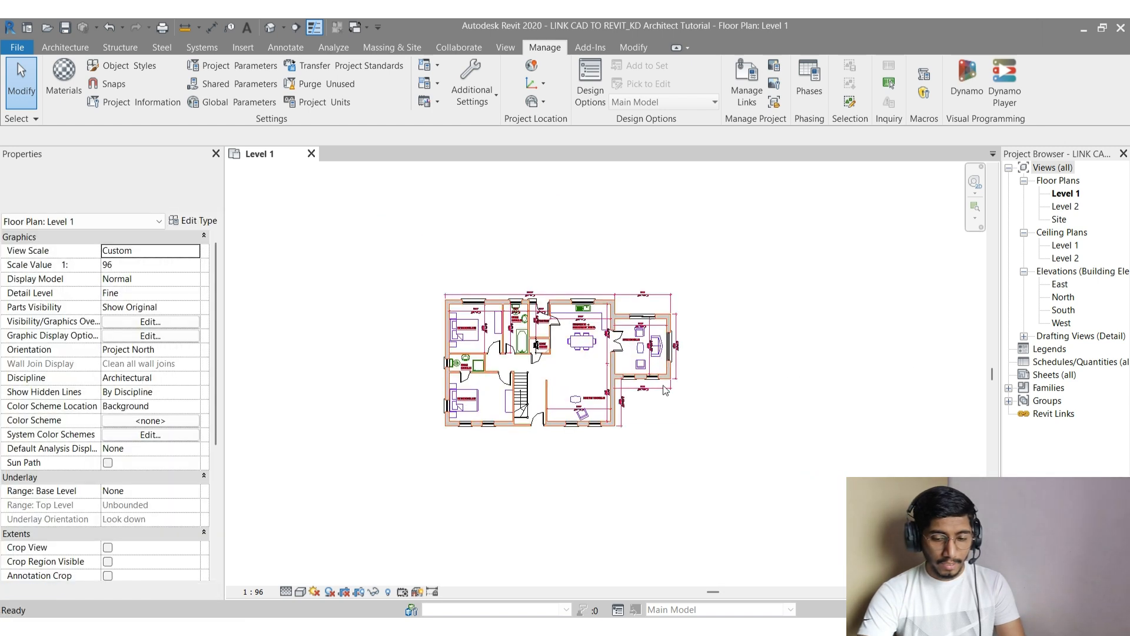
scroll(565, 371, "up", 5)
scroll(582, 371, "up", 1)
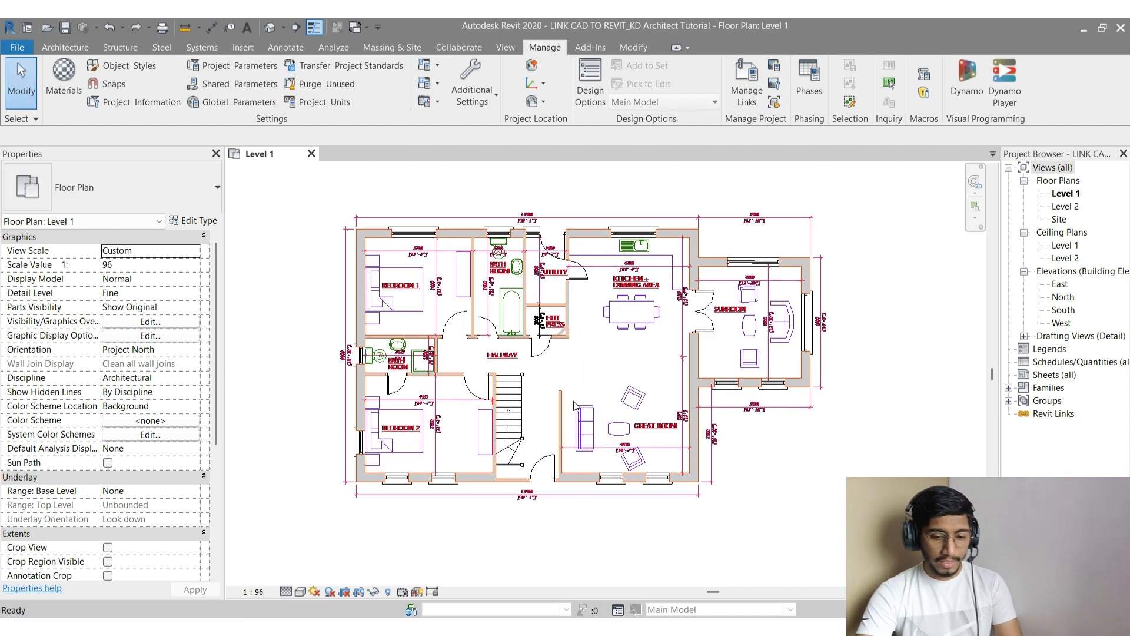
middle_click_drag(569, 404, 559, 369)
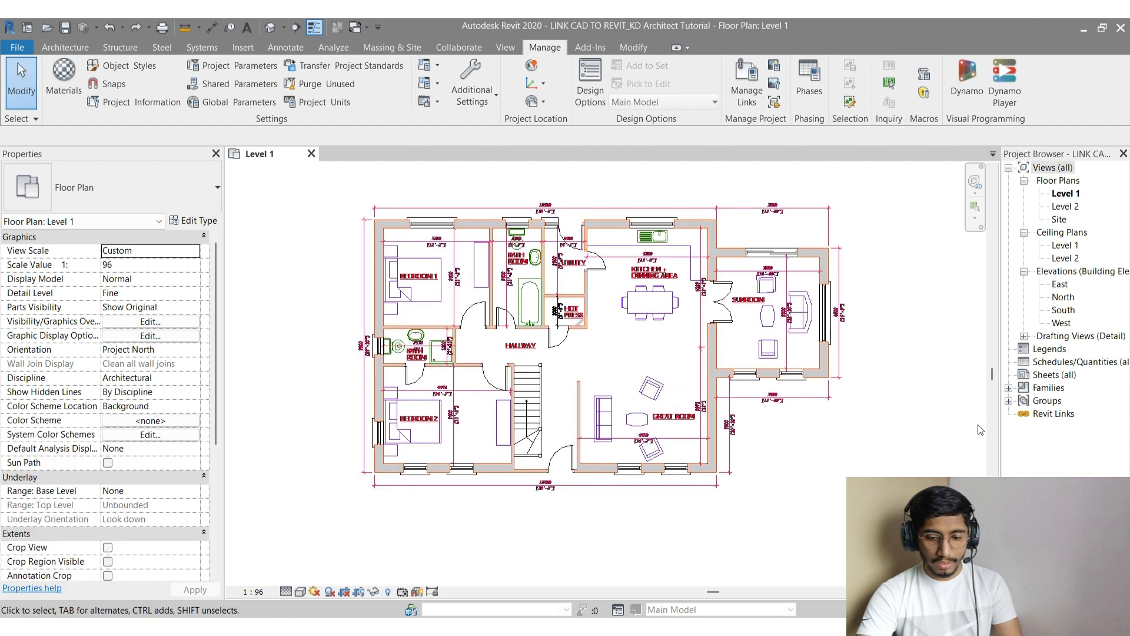
- Manage the links from the project's Revit Links entry and reload CAD FILE - LINK.dwg among the CAD formats
left_click(1048, 439)
left_click(1045, 415)
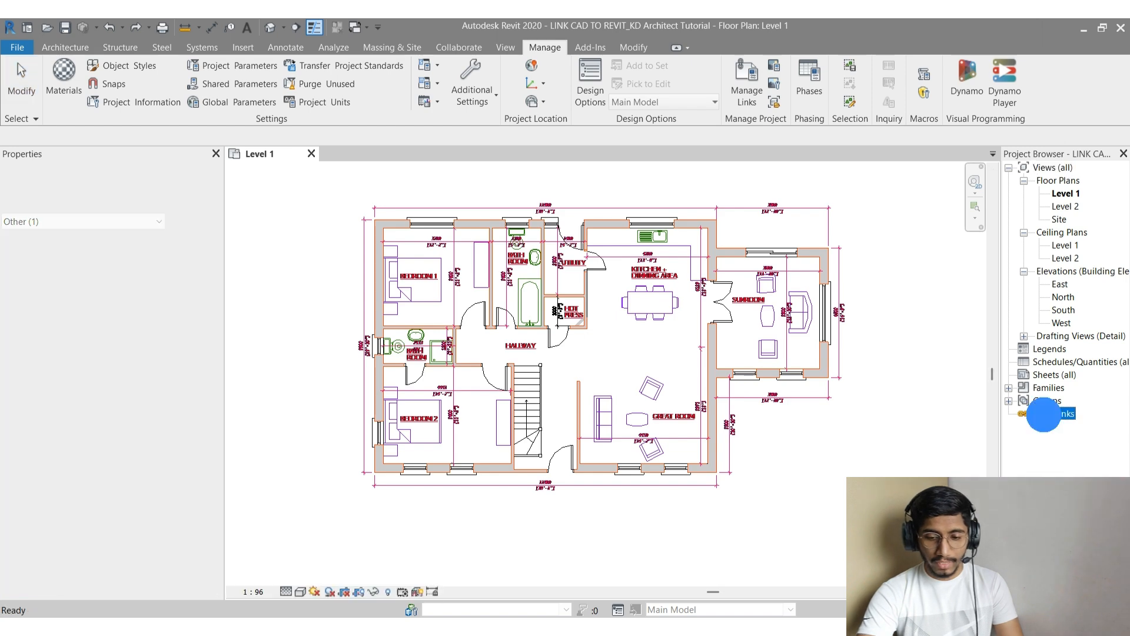
right_click(1045, 417)
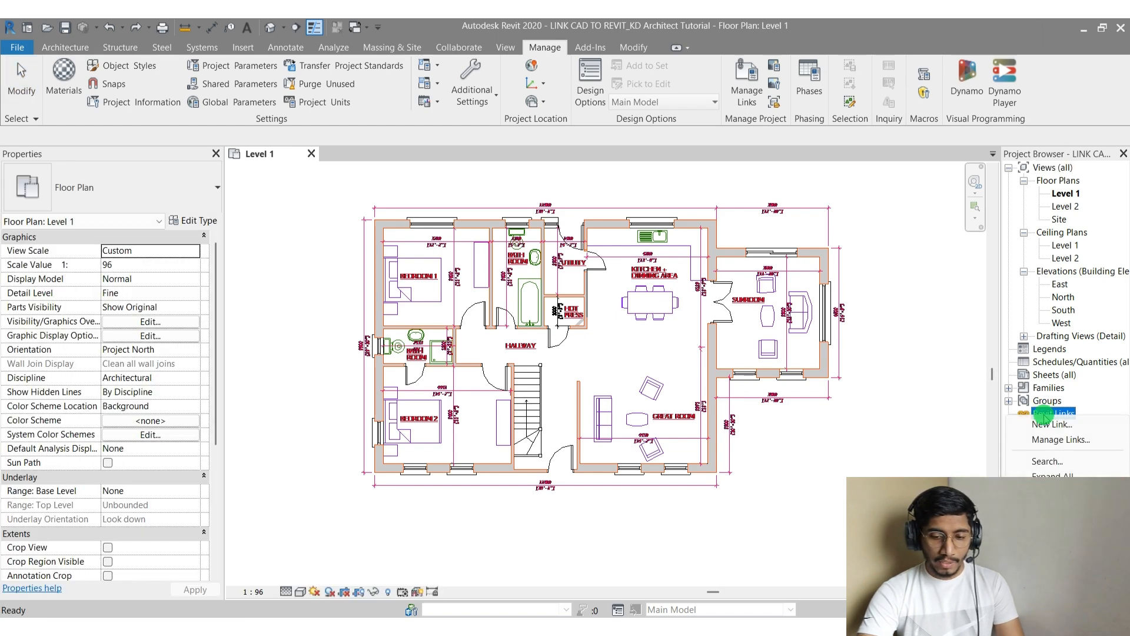
left_click(1061, 440)
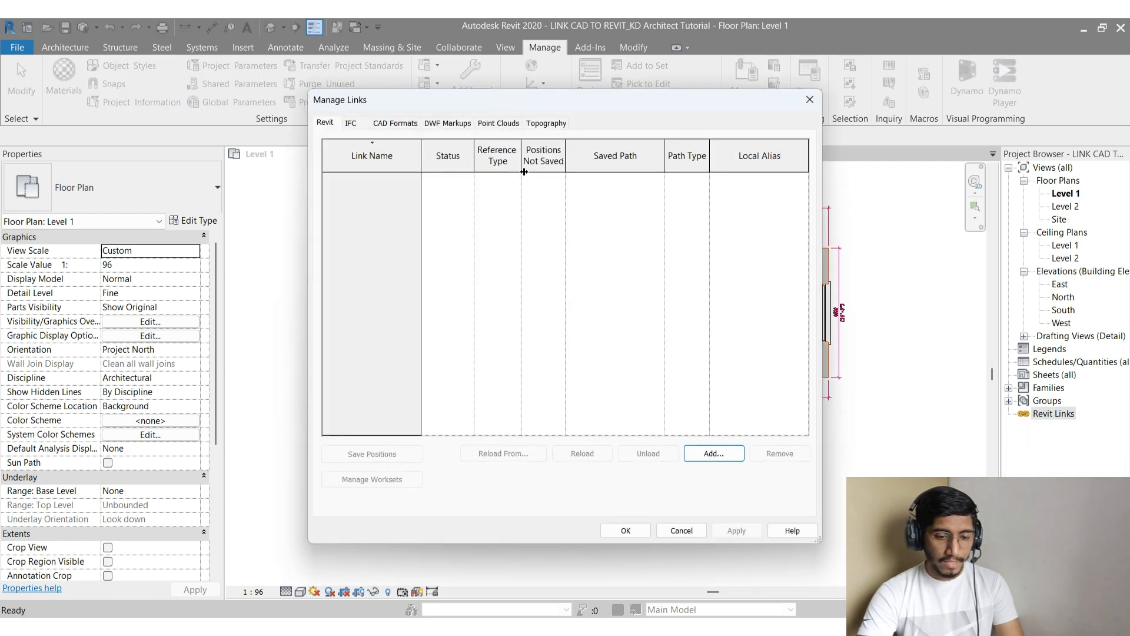
left_click(411, 127)
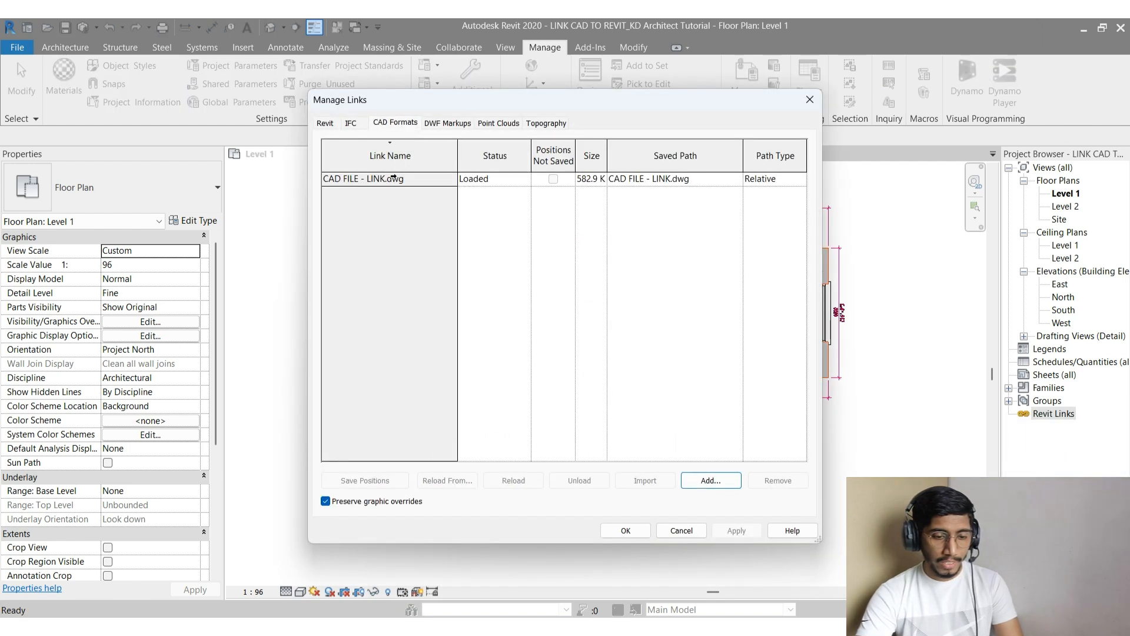
left_click(383, 179)
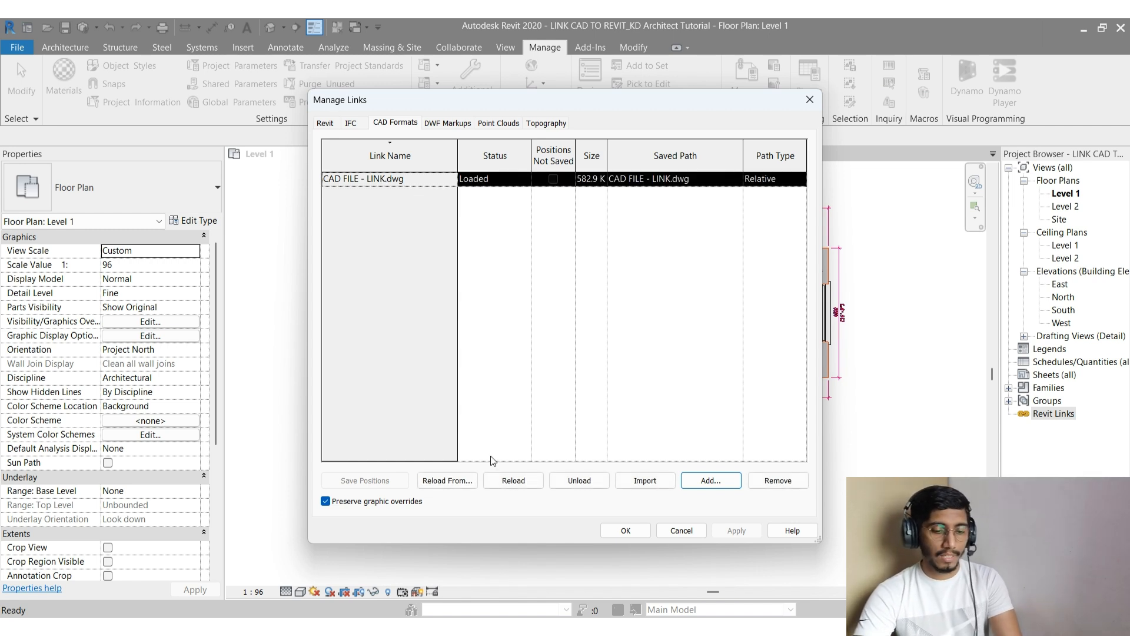
left_click(514, 480)
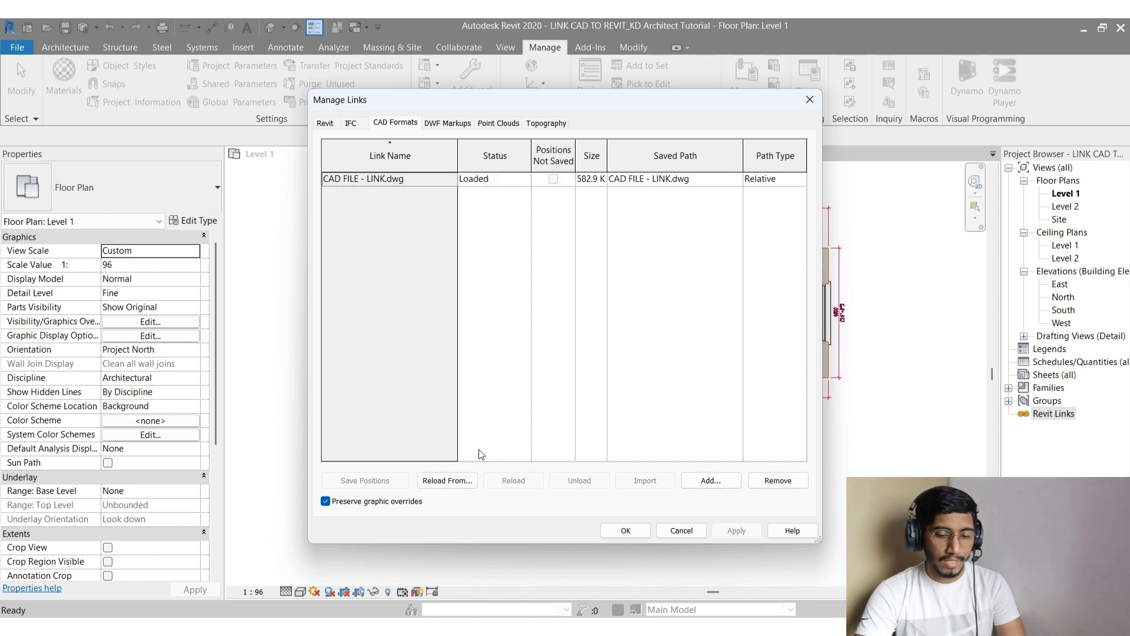
left_click(626, 530)
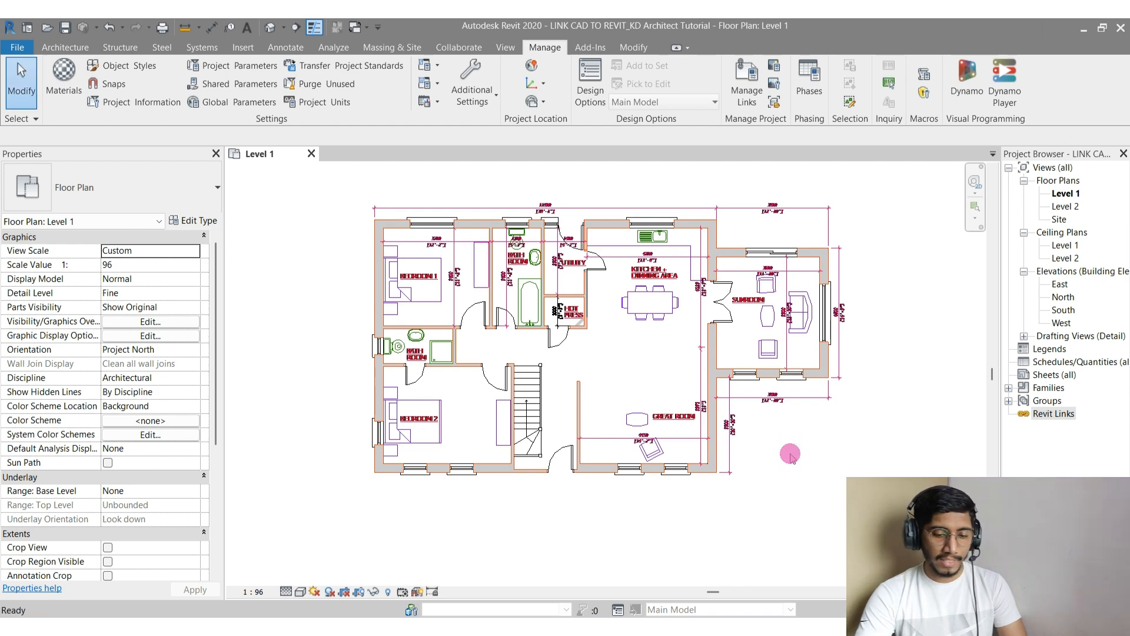
middle_click_drag(789, 453, 751, 487)
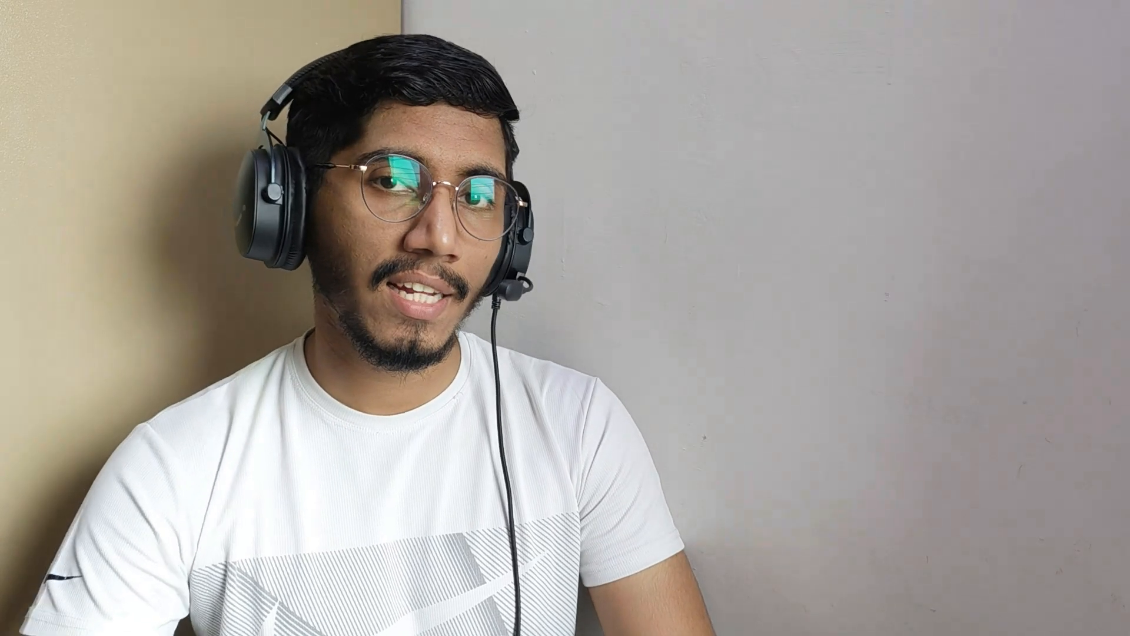